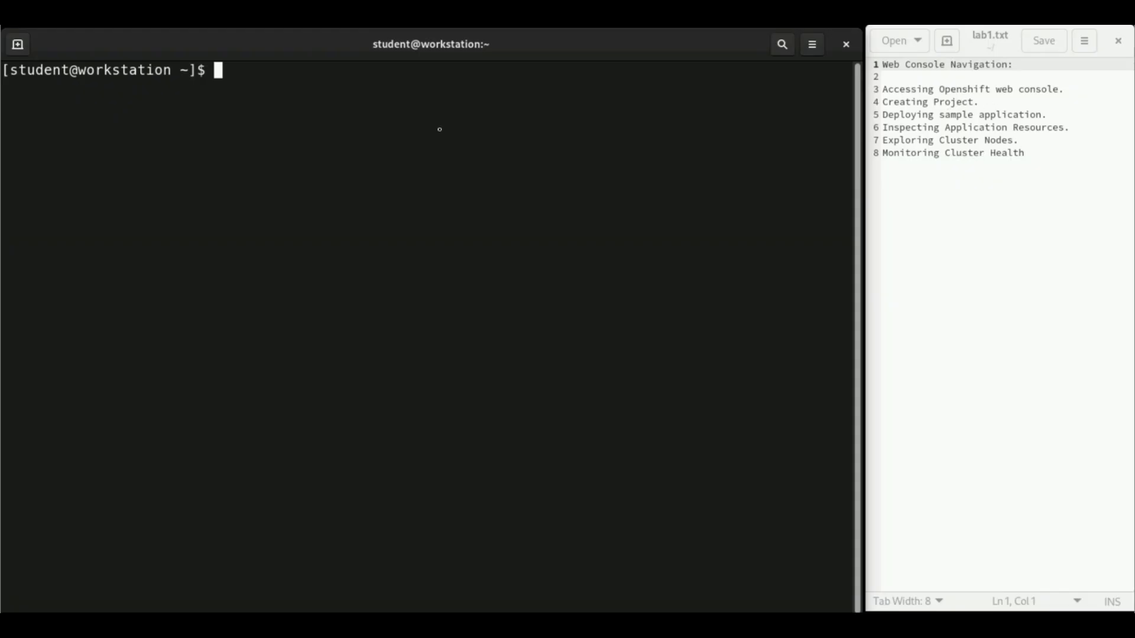
- Print the web console URL with 'oc whoami --show-console' and open it in the browser
text(oc whoam)
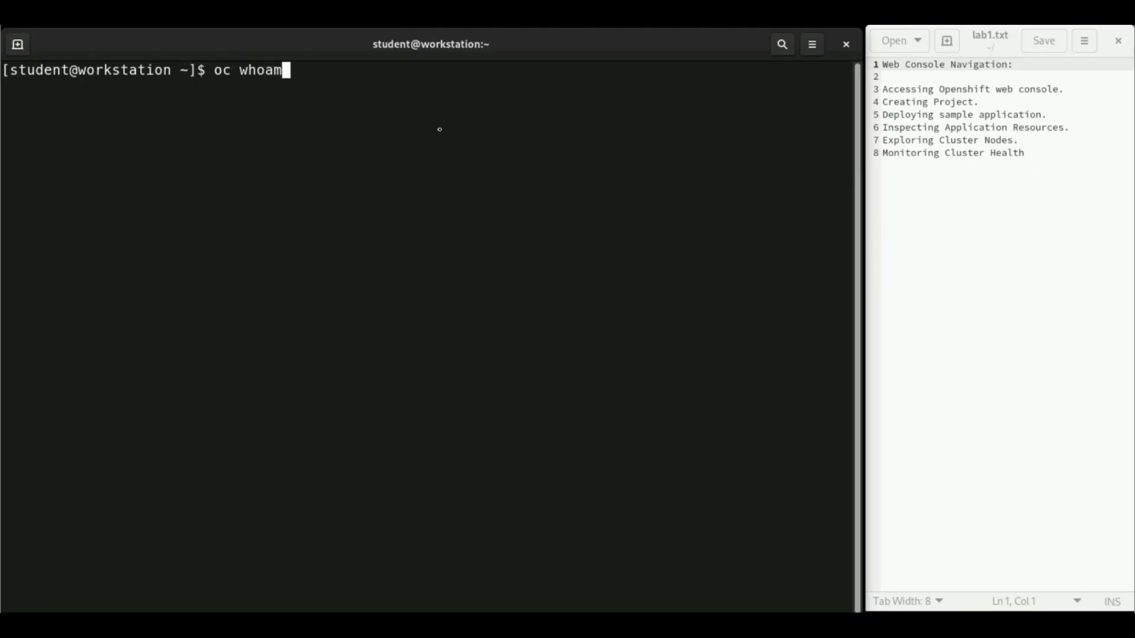
text(i --show-con)
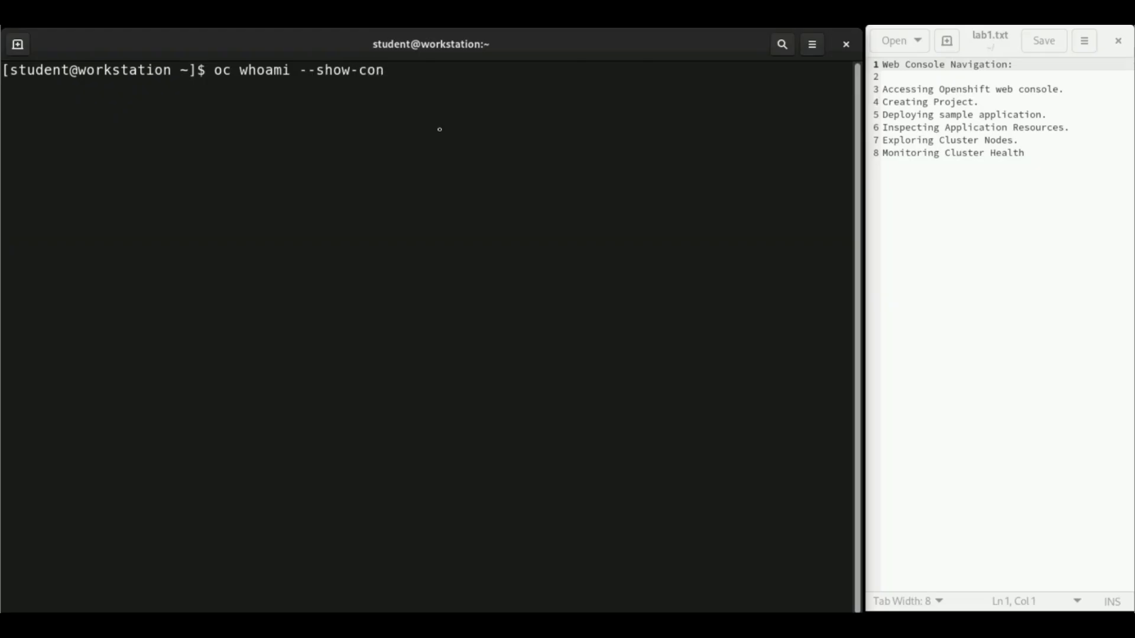
text(sole)
key(Return)
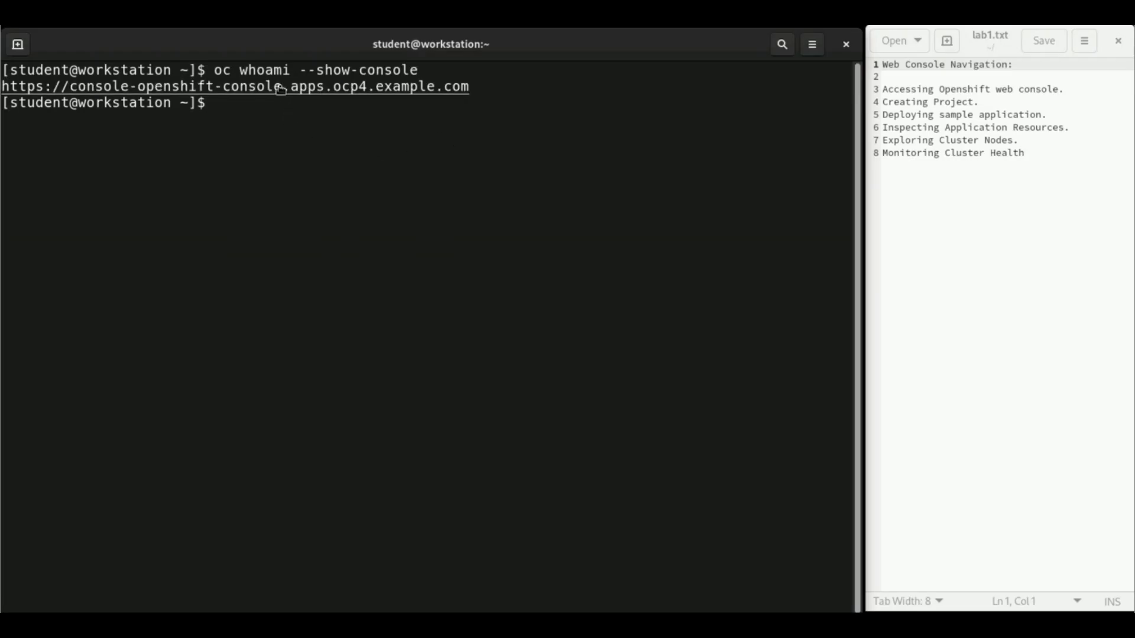
right_click(281, 90)
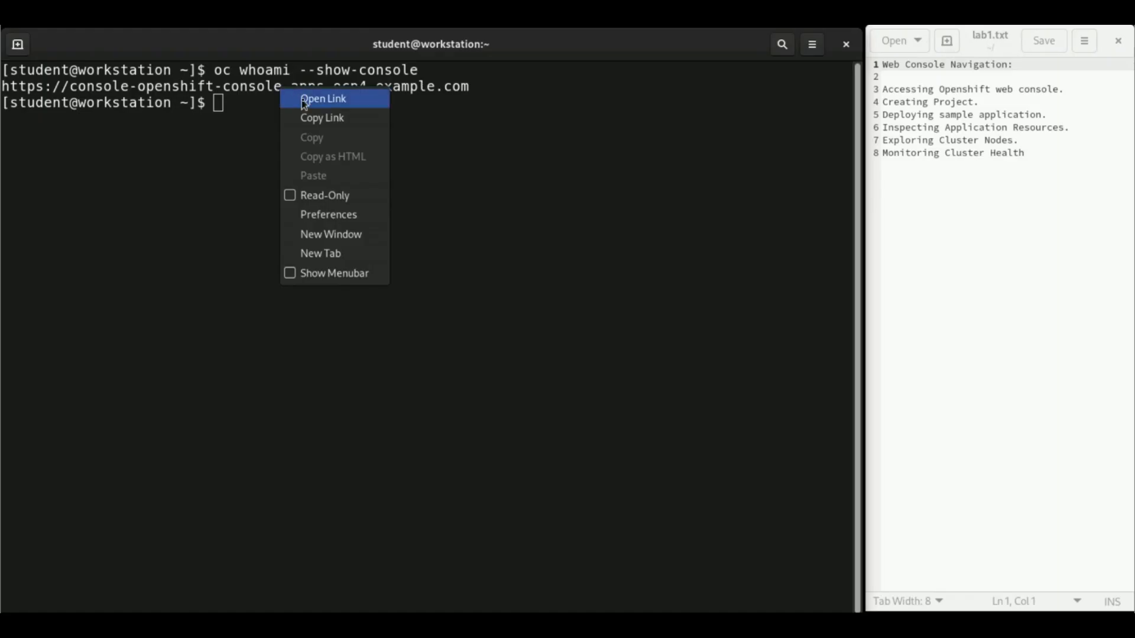
click(304, 101)
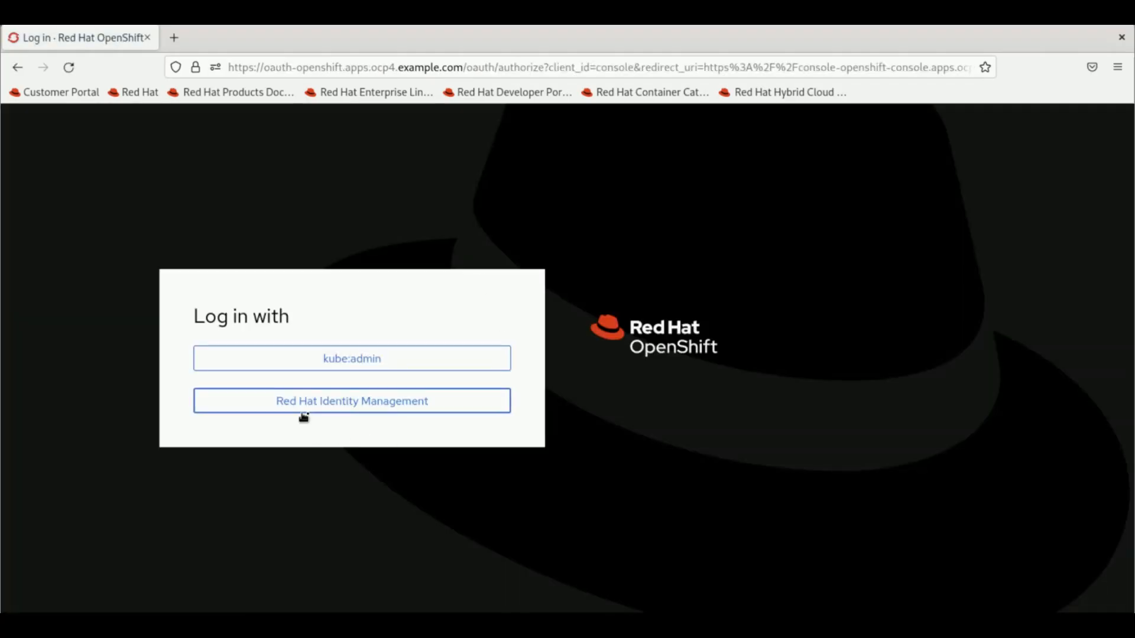
- Log in as the developer user through Red Hat Identity Management with the saved login
click(308, 417)
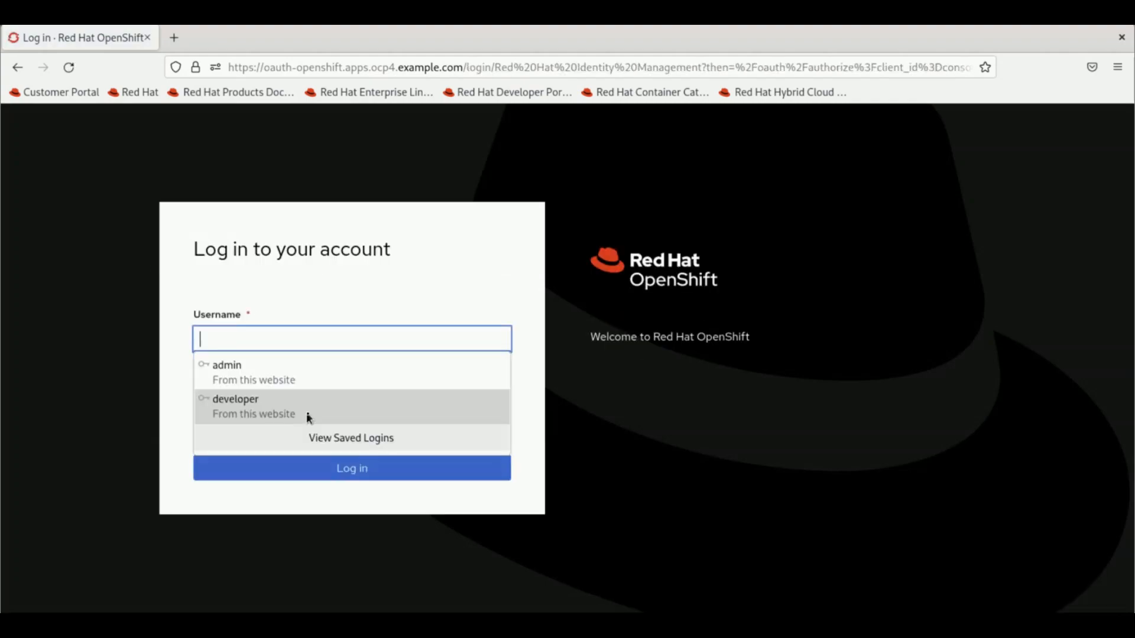
click(308, 417)
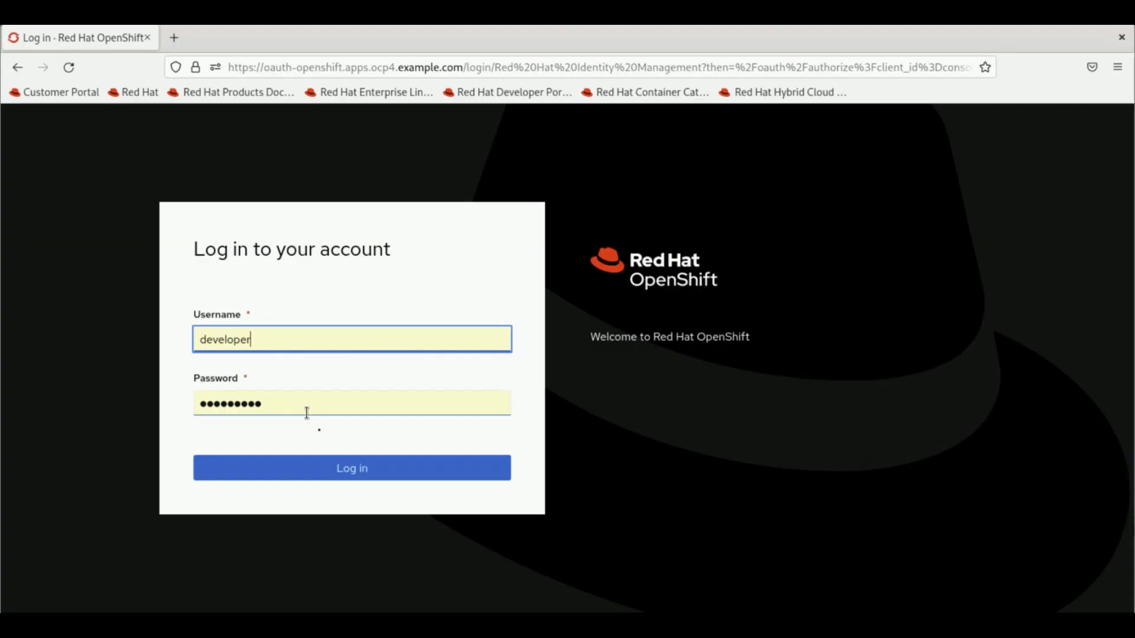
click(357, 469)
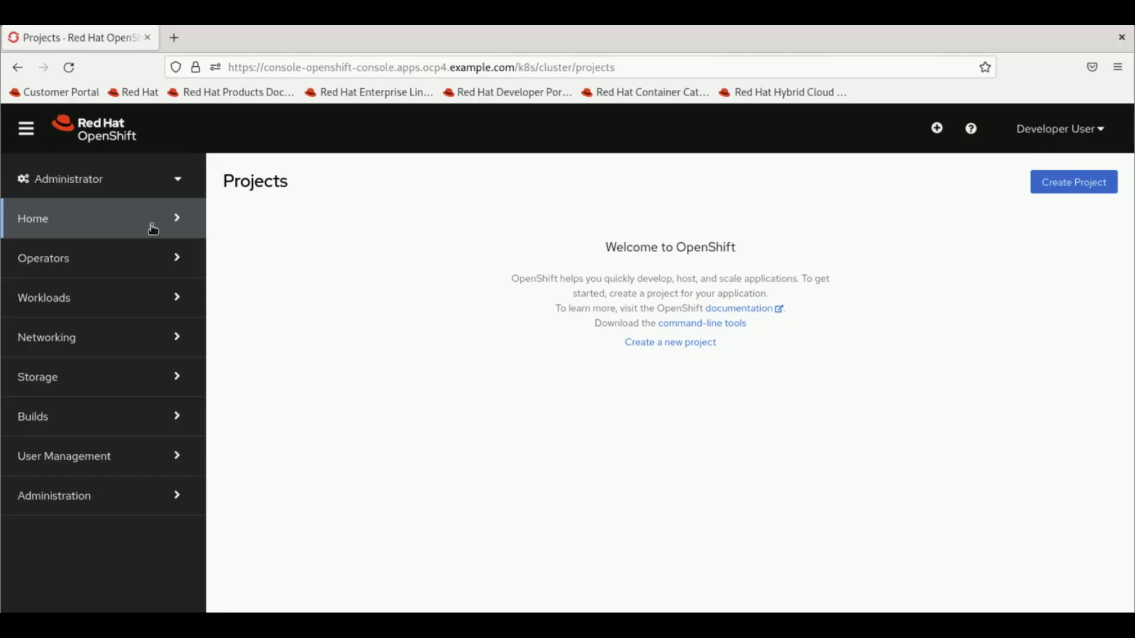
- Switch between the Administrator and Developer perspectives, ending in Developer
click(162, 188)
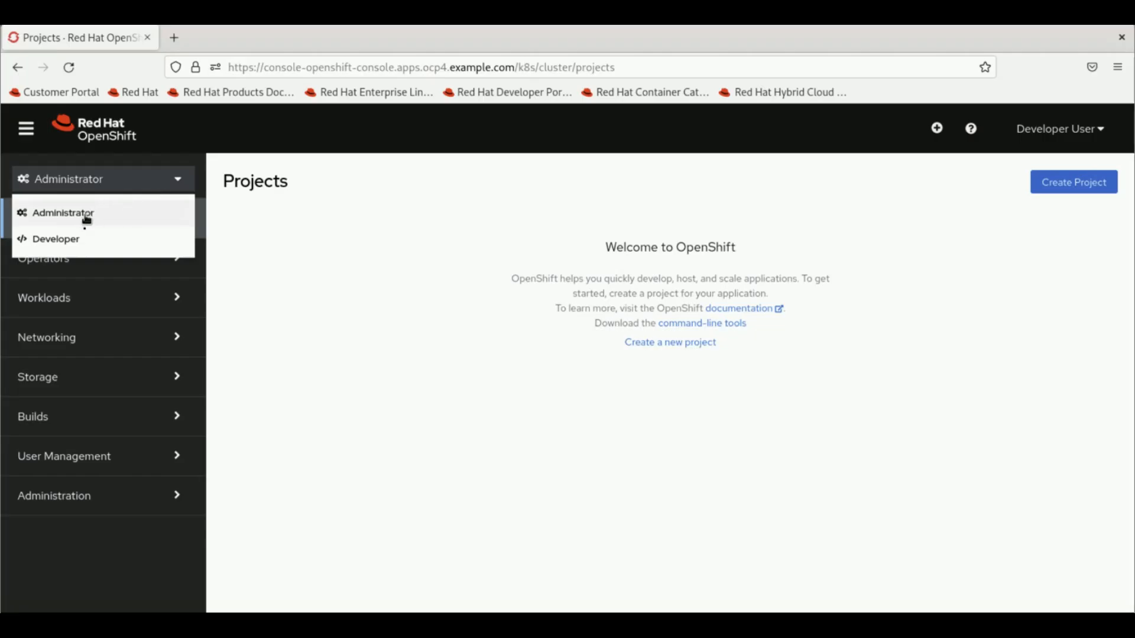
click(59, 239)
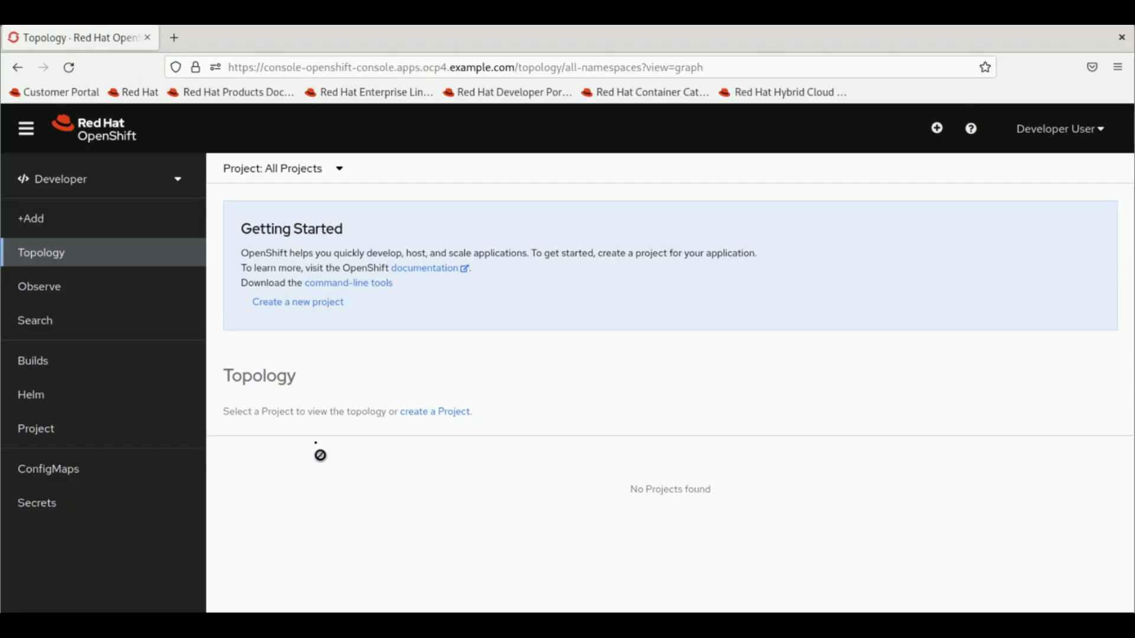
click(177, 180)
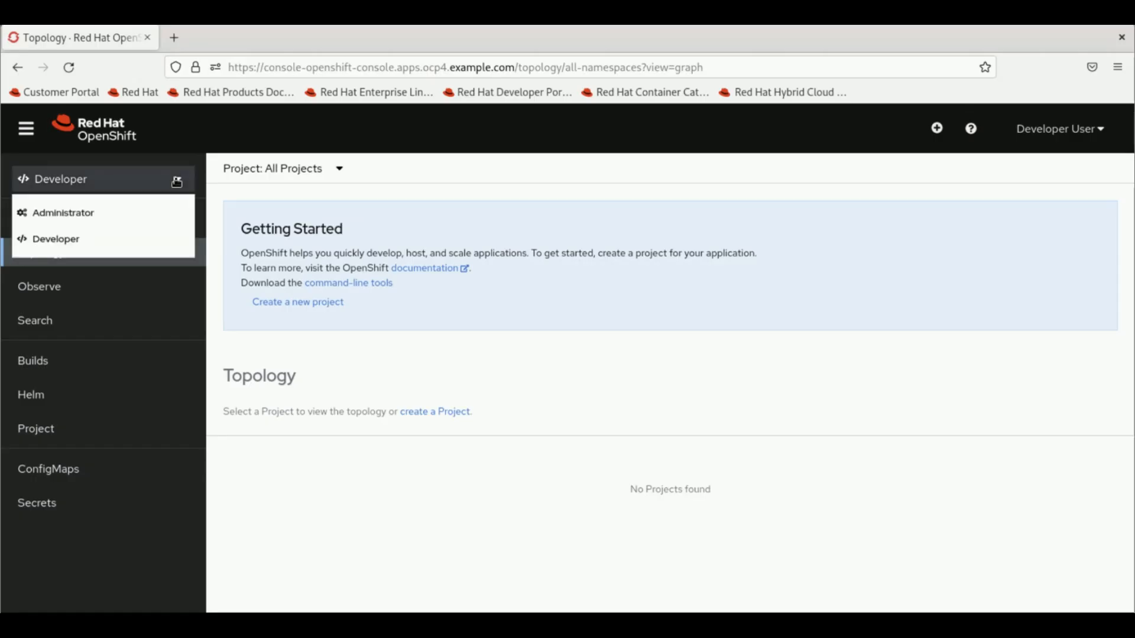
click(79, 218)
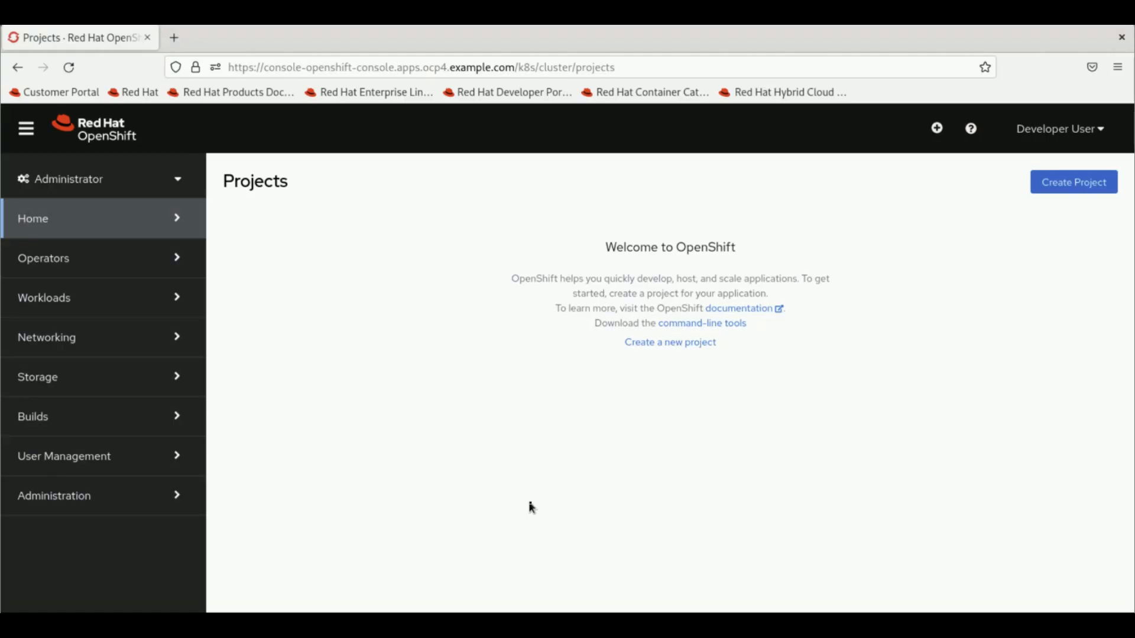
click(171, 188)
click(65, 243)
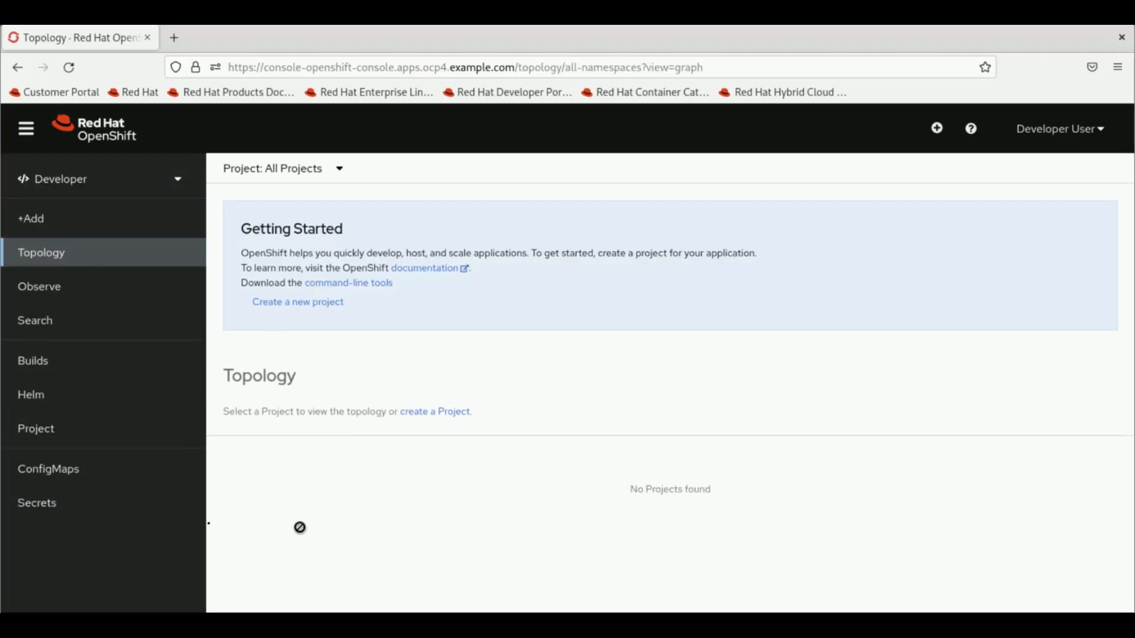
- Create project test-rh with display name test-rh and description Training
click(290, 310)
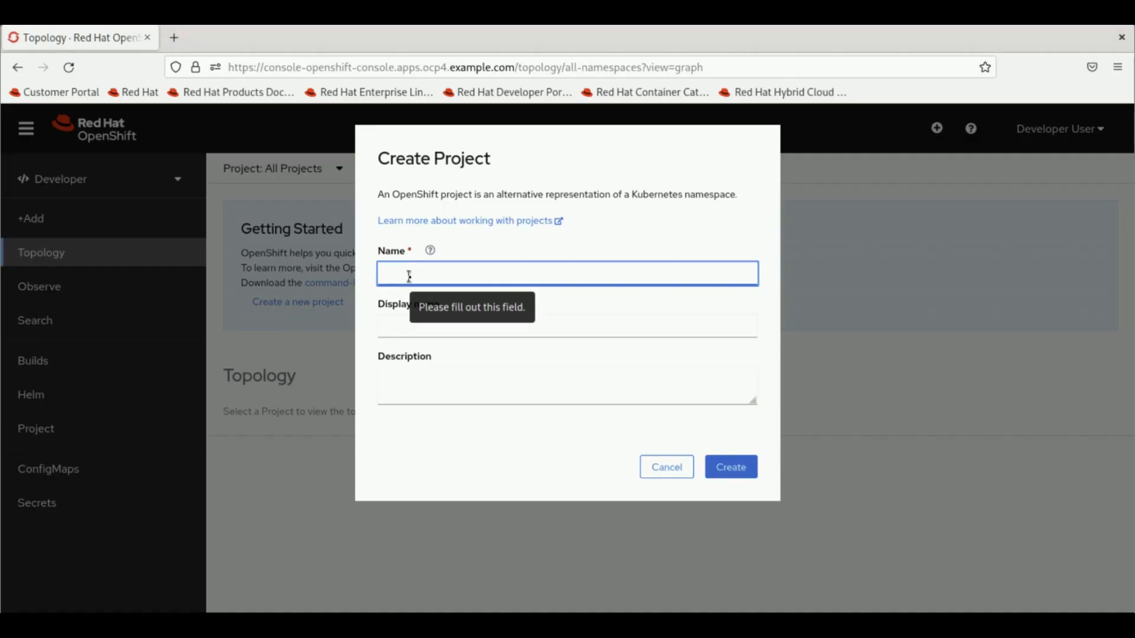
text(test-)
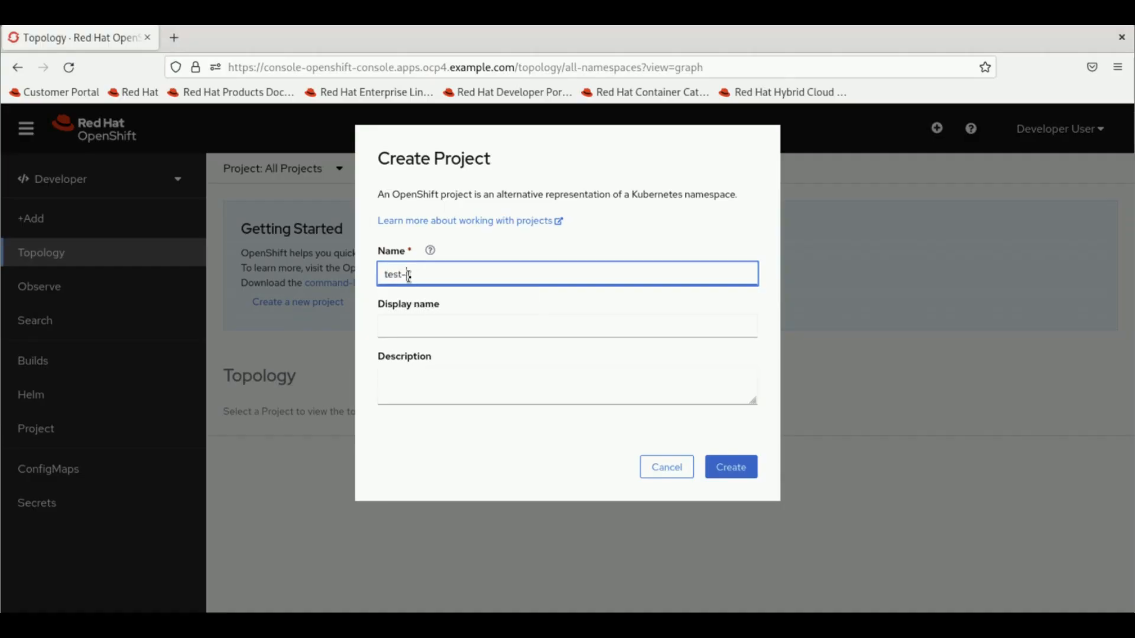
text(rh)
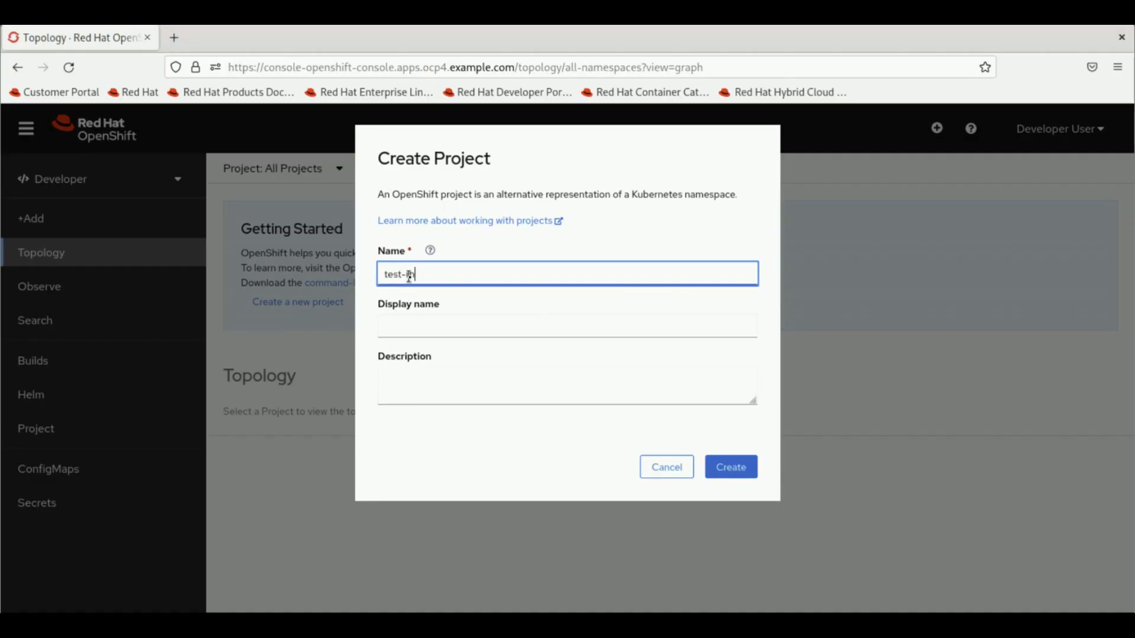
click(429, 327)
text(tes)
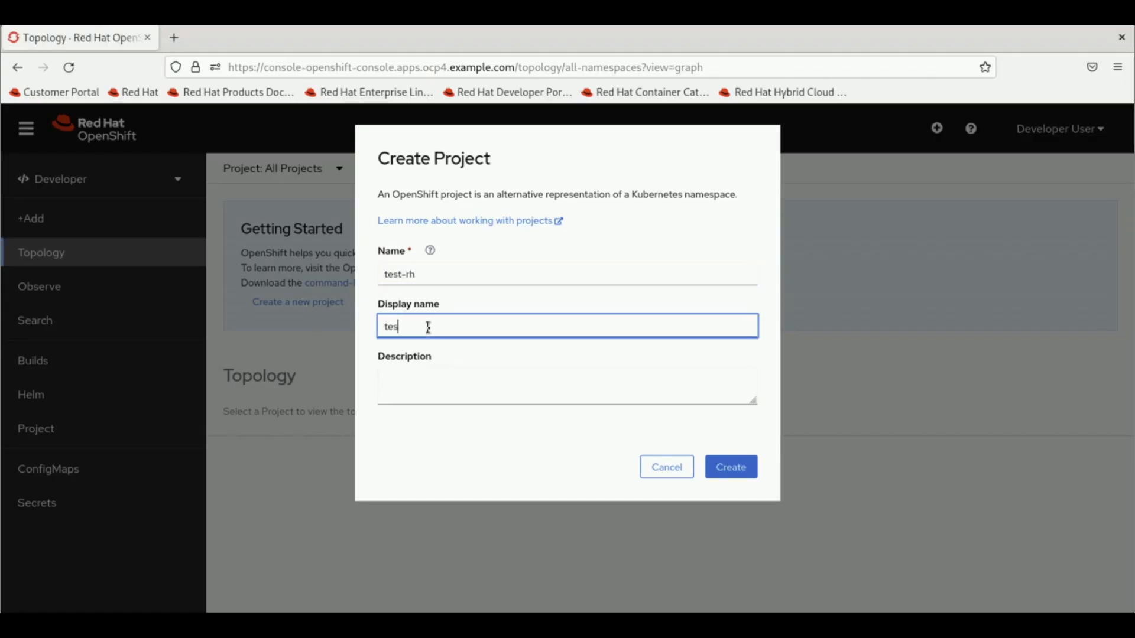
text(t-rh)
click(431, 395)
text(Traini)
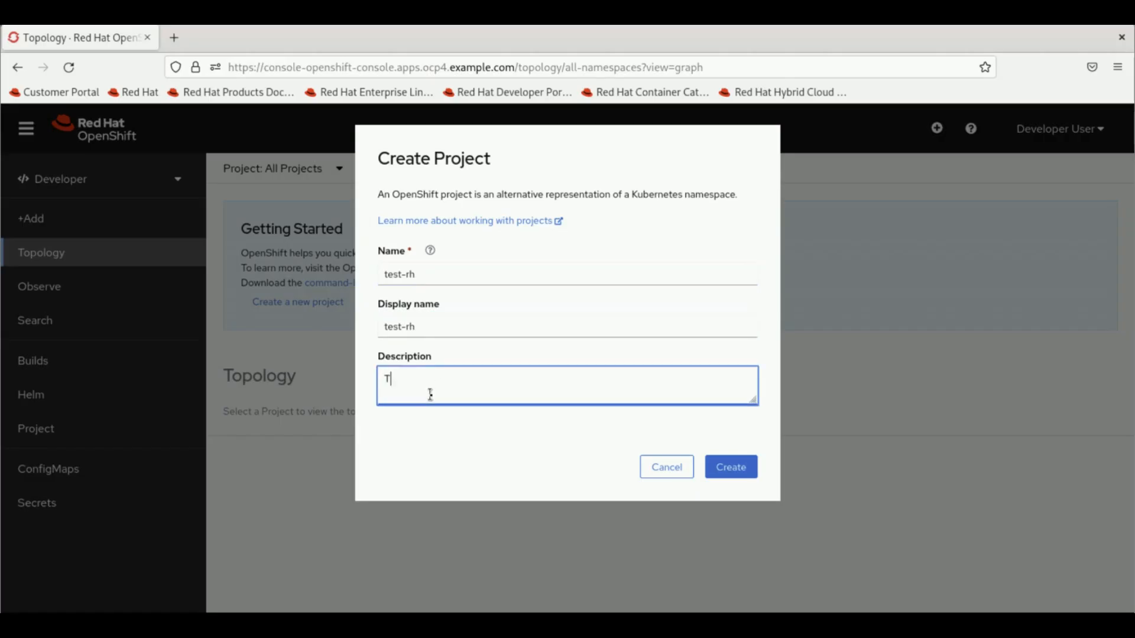
text(ng)
click(729, 473)
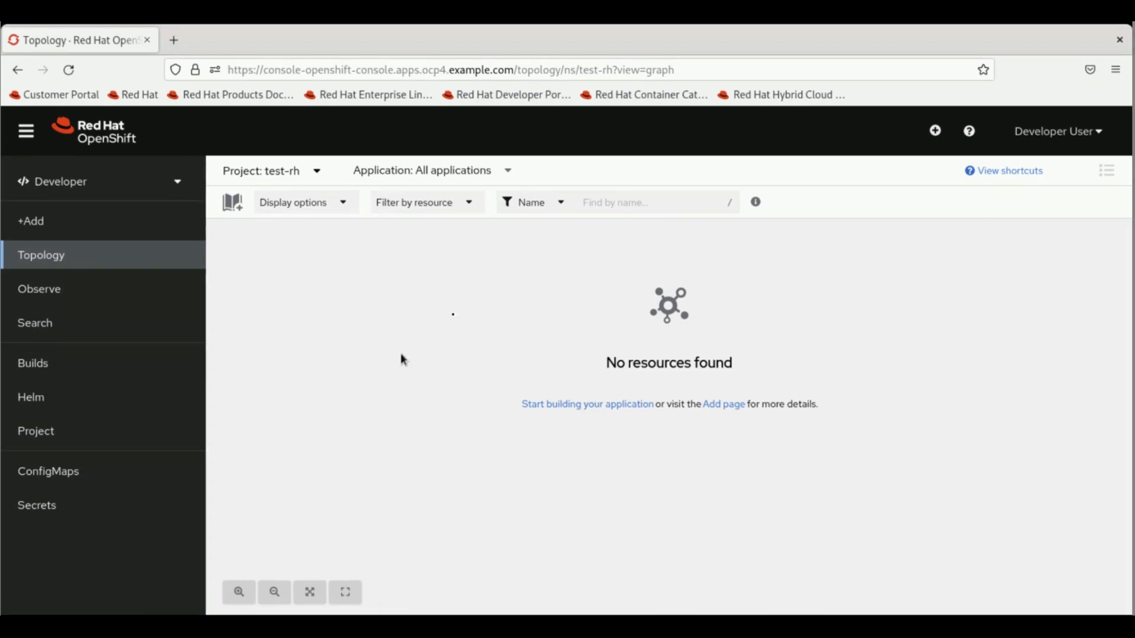
- Search 'apa' and start a Source-to-Image app from the Apache HTTP Server (httpd) builder image
click(572, 414)
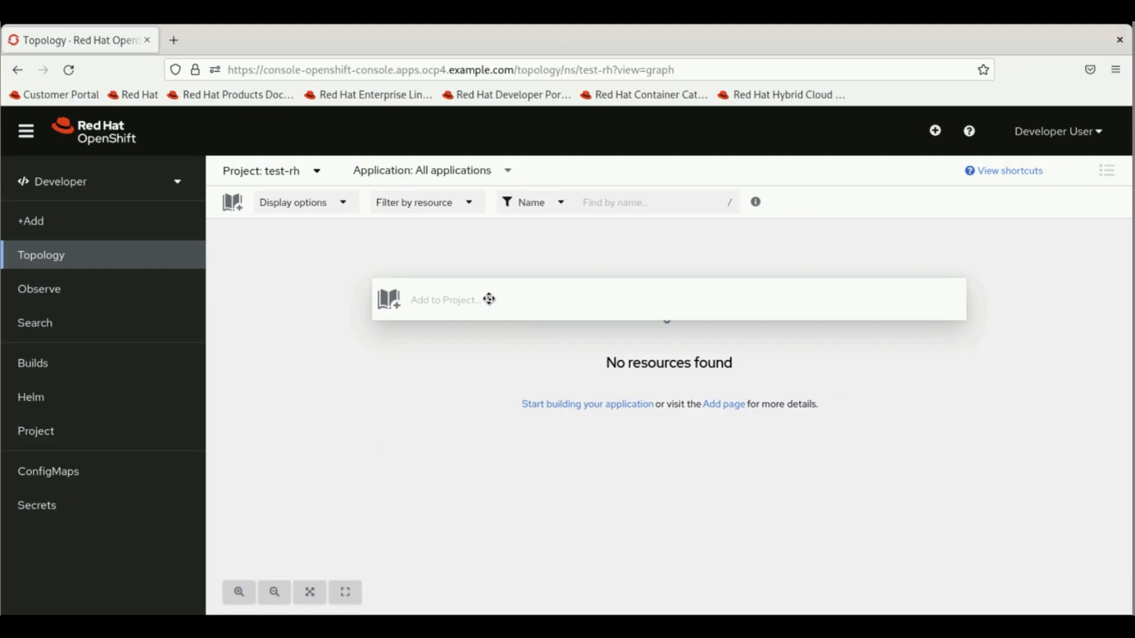
text(apa)
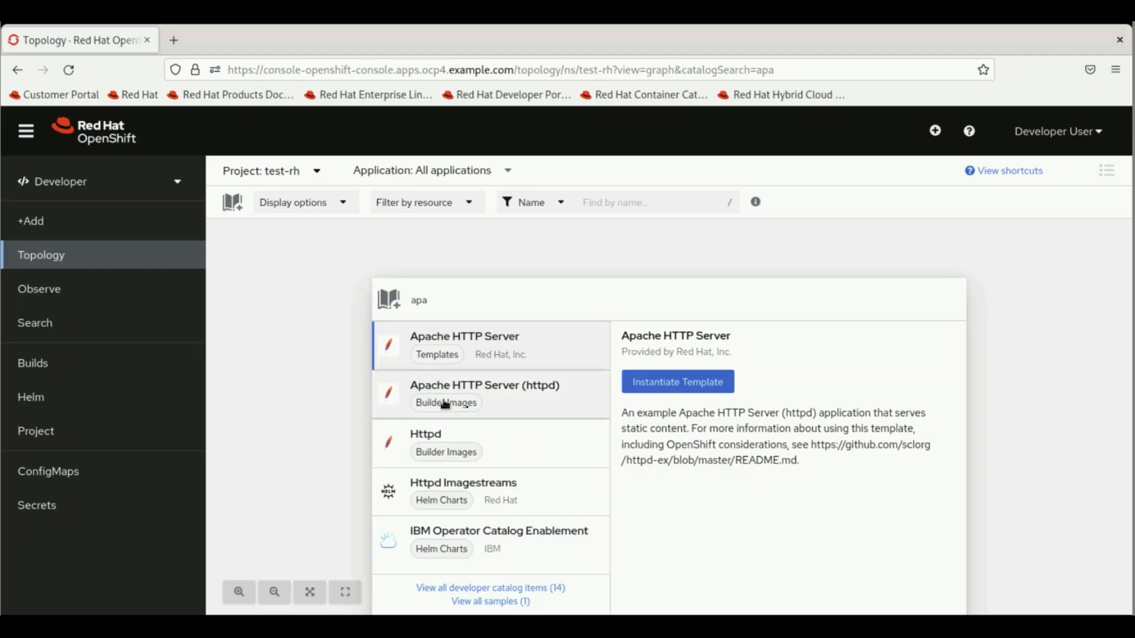
click(485, 411)
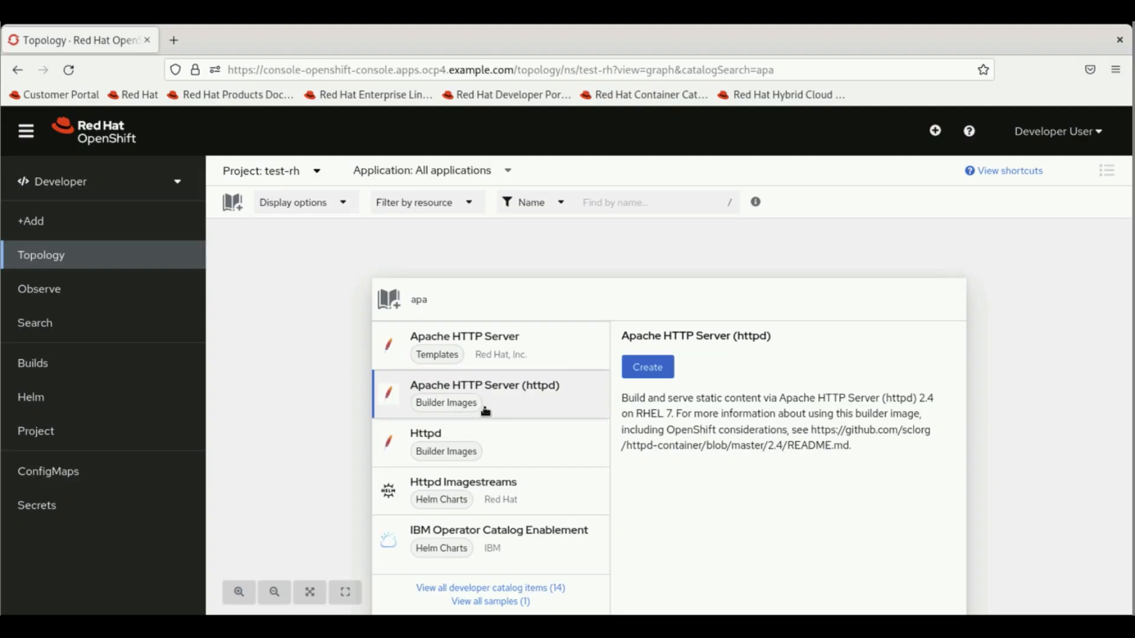
click(650, 370)
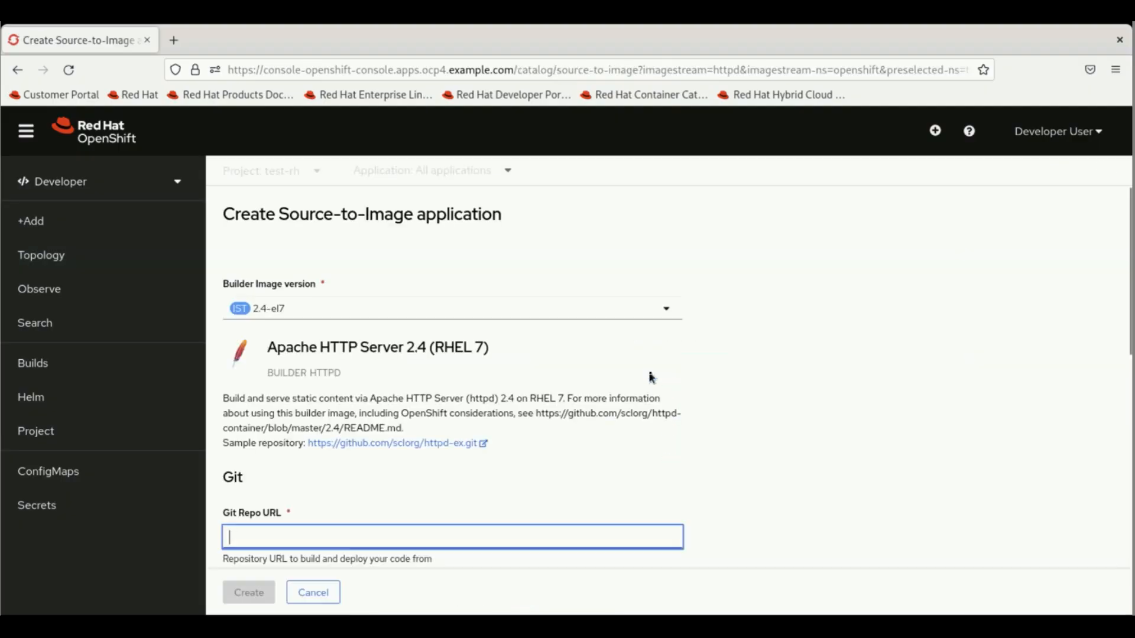
click(758, 363)
- Fill in the sample Git repository and create httpd-ex-git as a Deployment with a route
scroll(758, 363, down, 3)
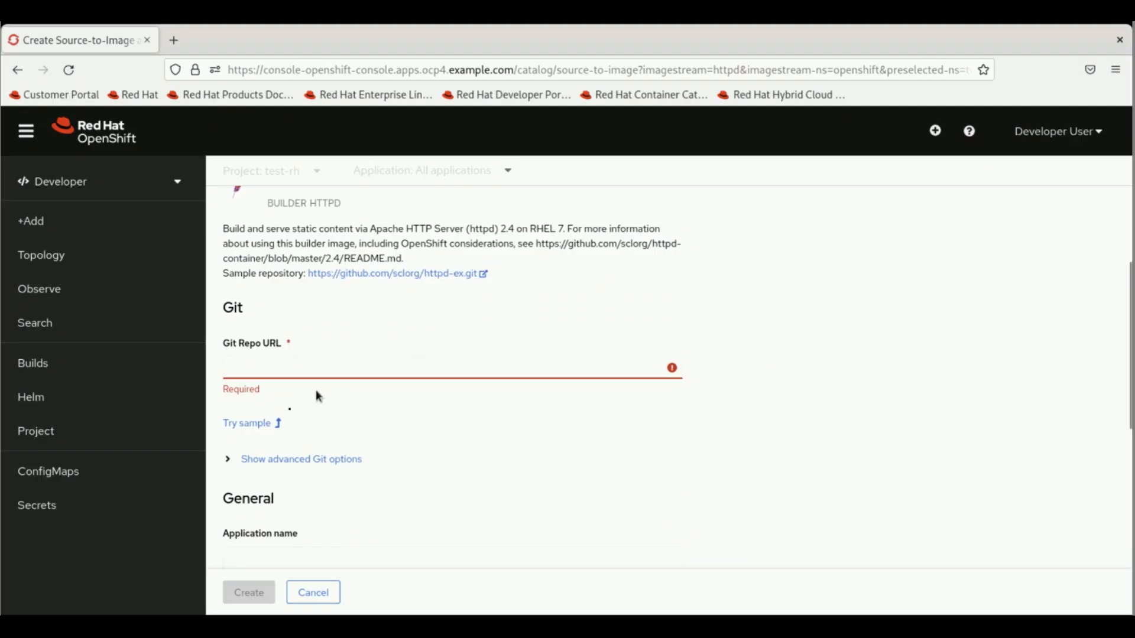
click(265, 427)
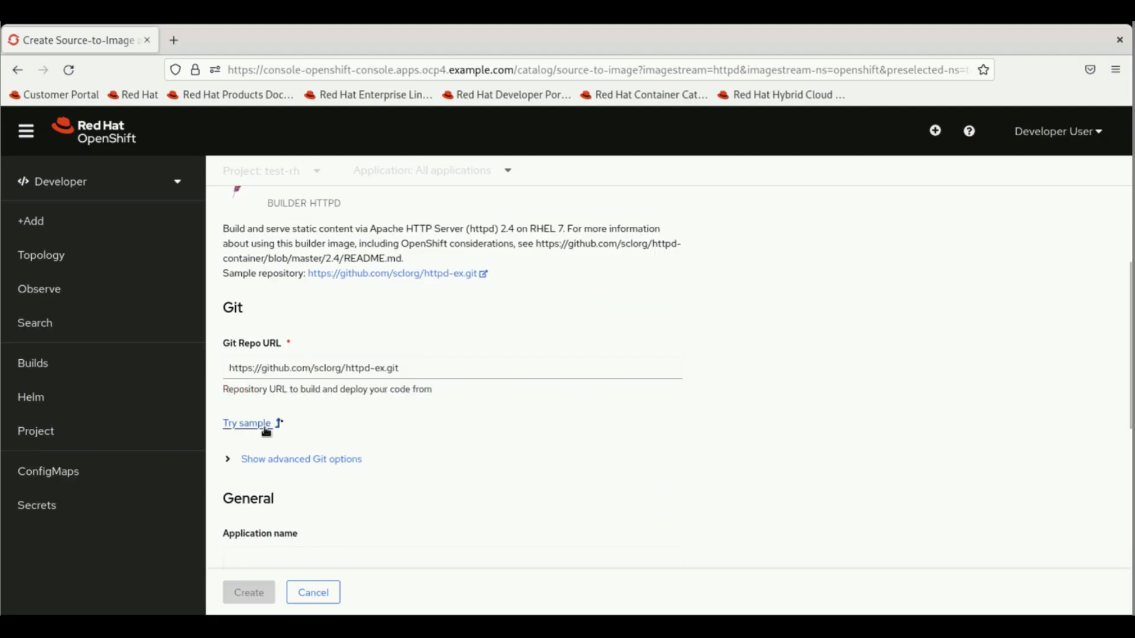
scroll(464, 415, down, 3)
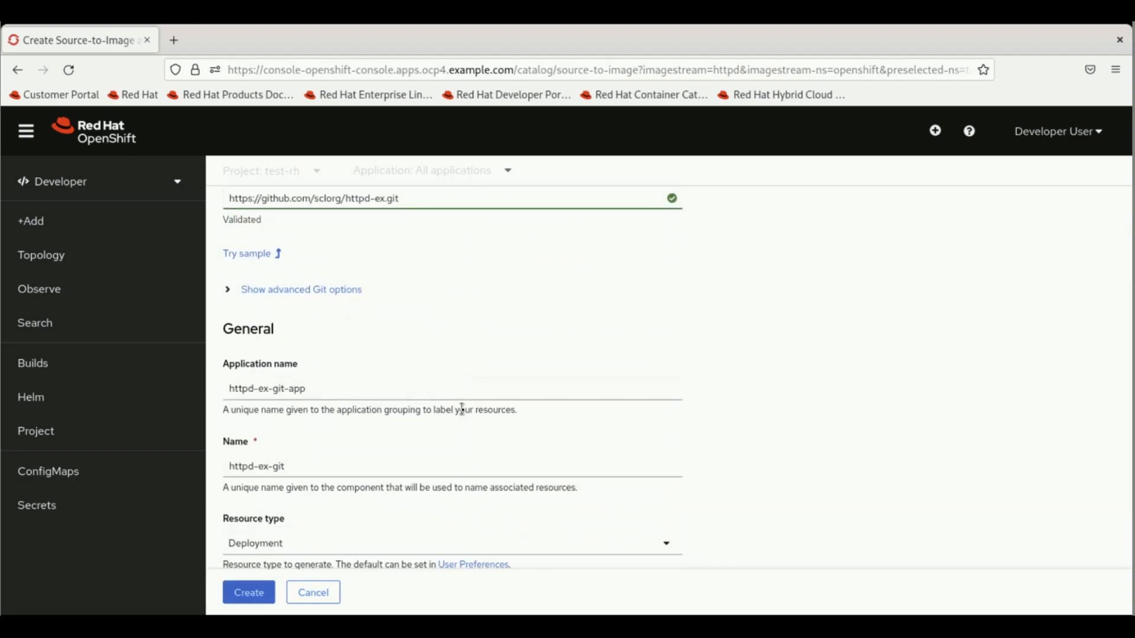
scroll(463, 409, down, 4)
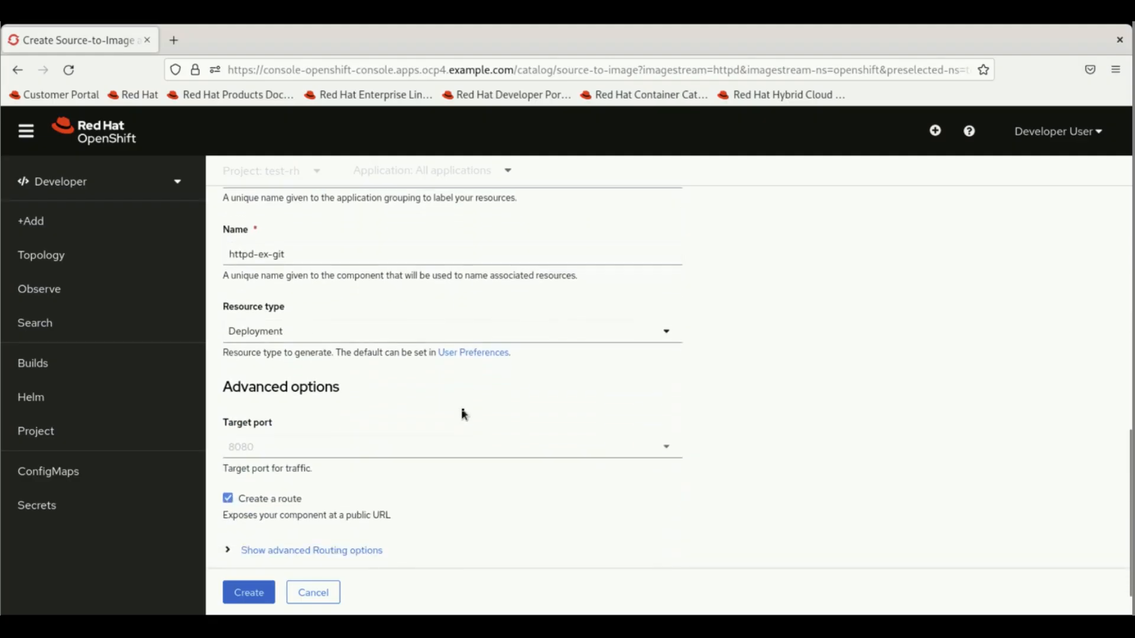
scroll(464, 413, down, 1)
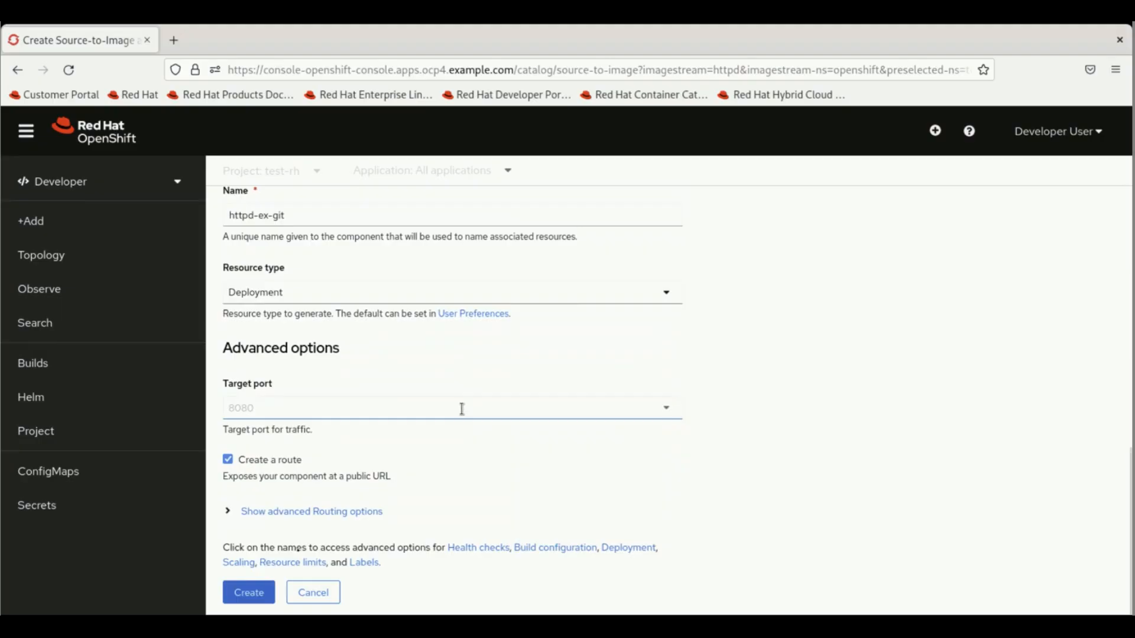
click(248, 596)
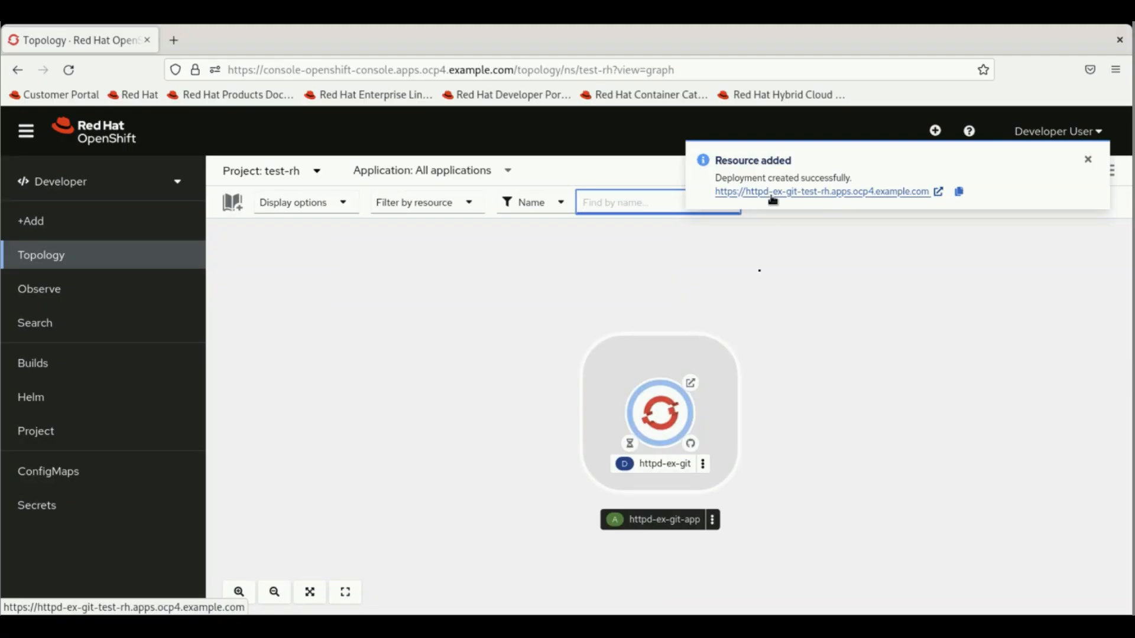
- Open httpd-ex-git's Details panel and watch its pod ring scale up to 1 Pod
click(676, 418)
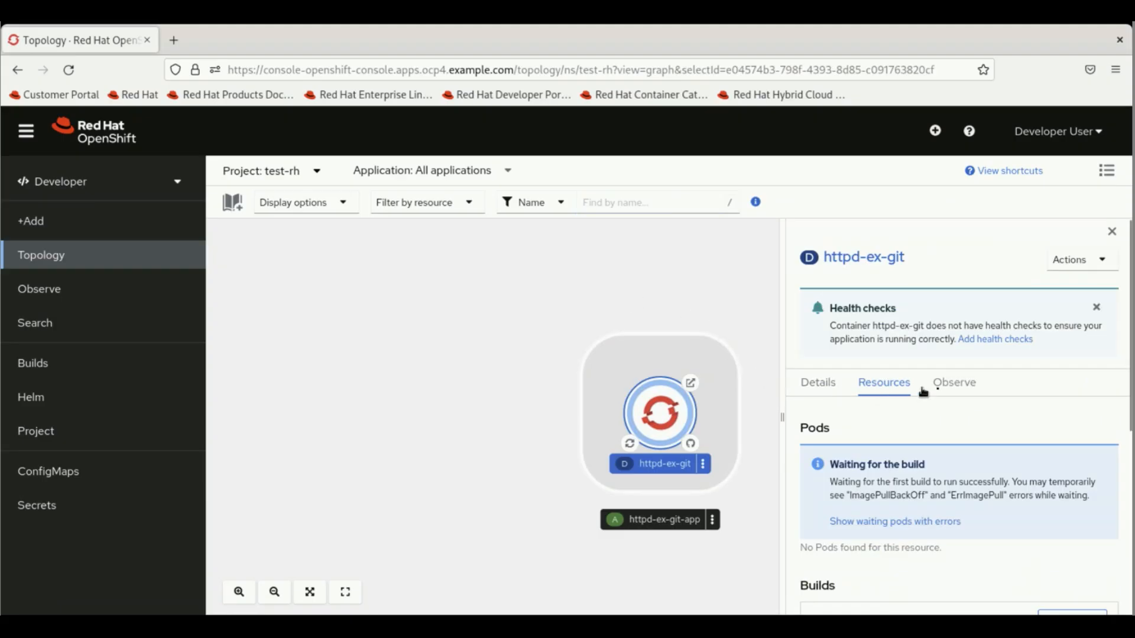
click(821, 393)
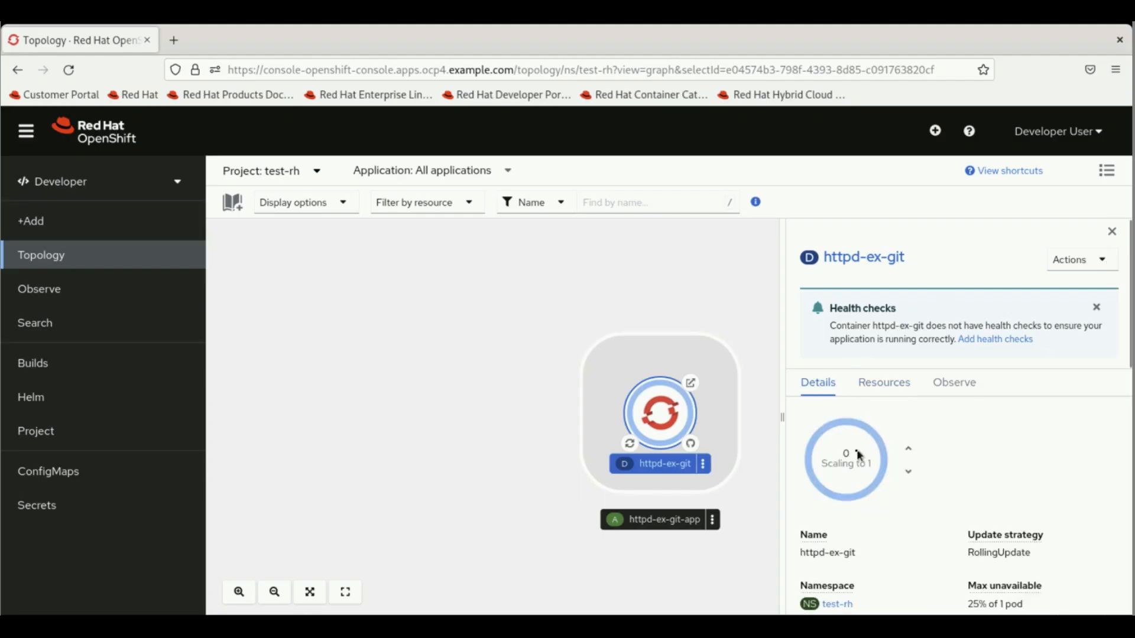
mouse_move(859, 454)
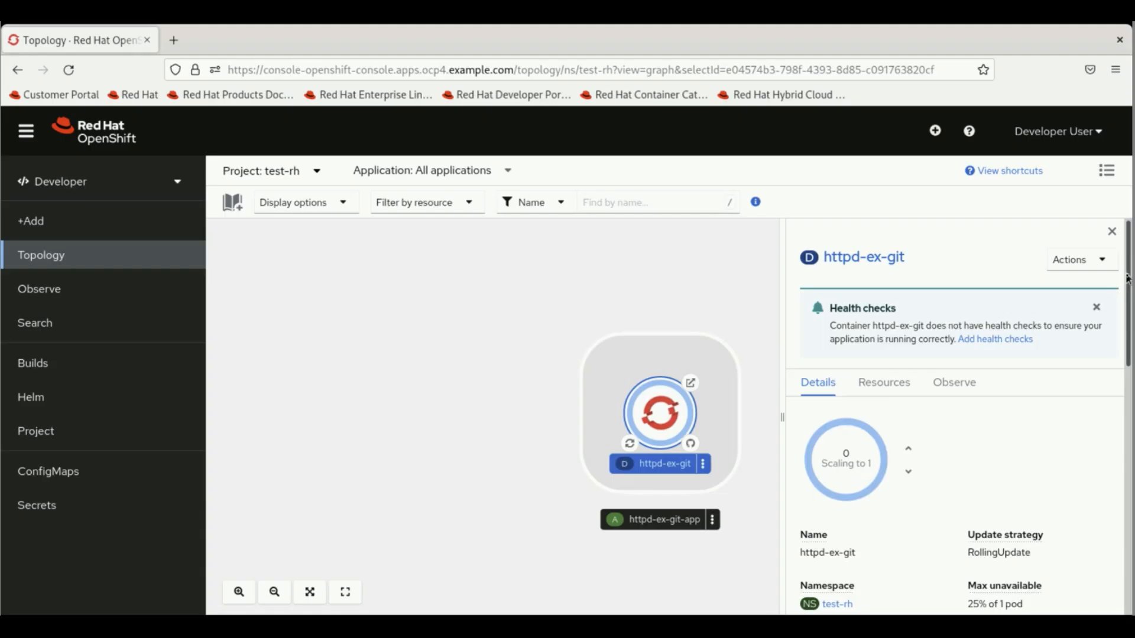
scroll(1128, 284, down, 2)
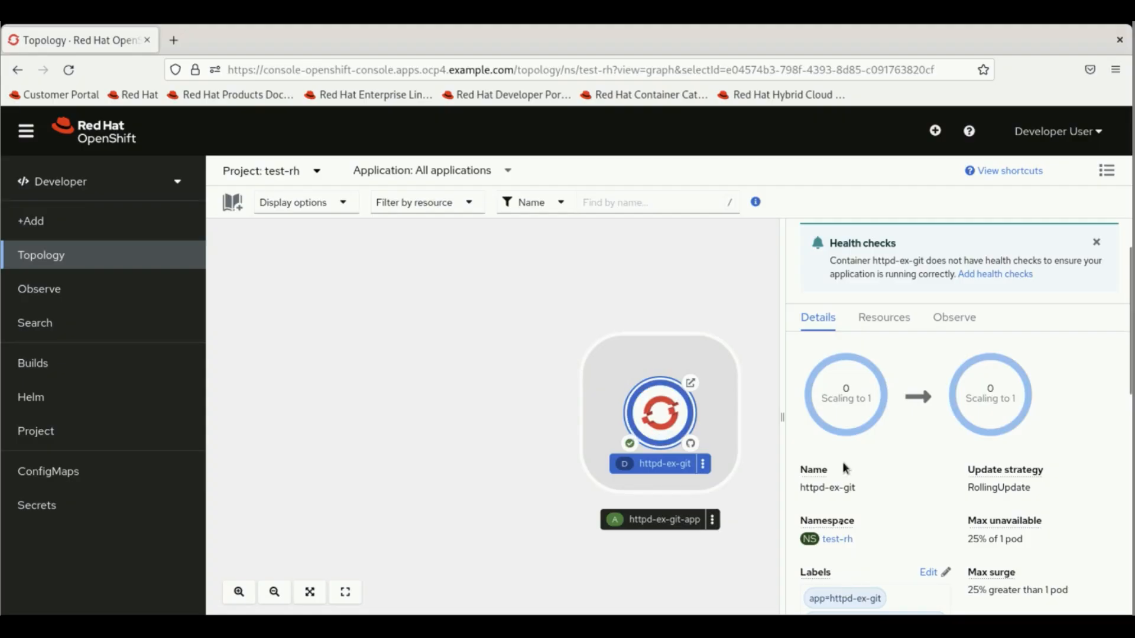
mouse_move(840, 402)
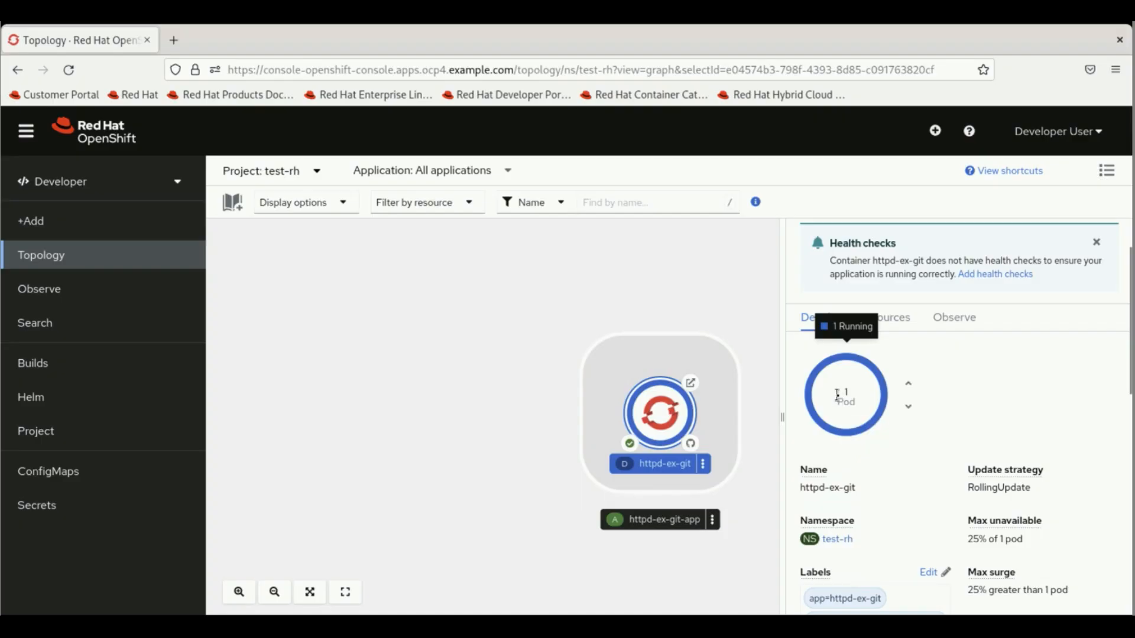
click(895, 320)
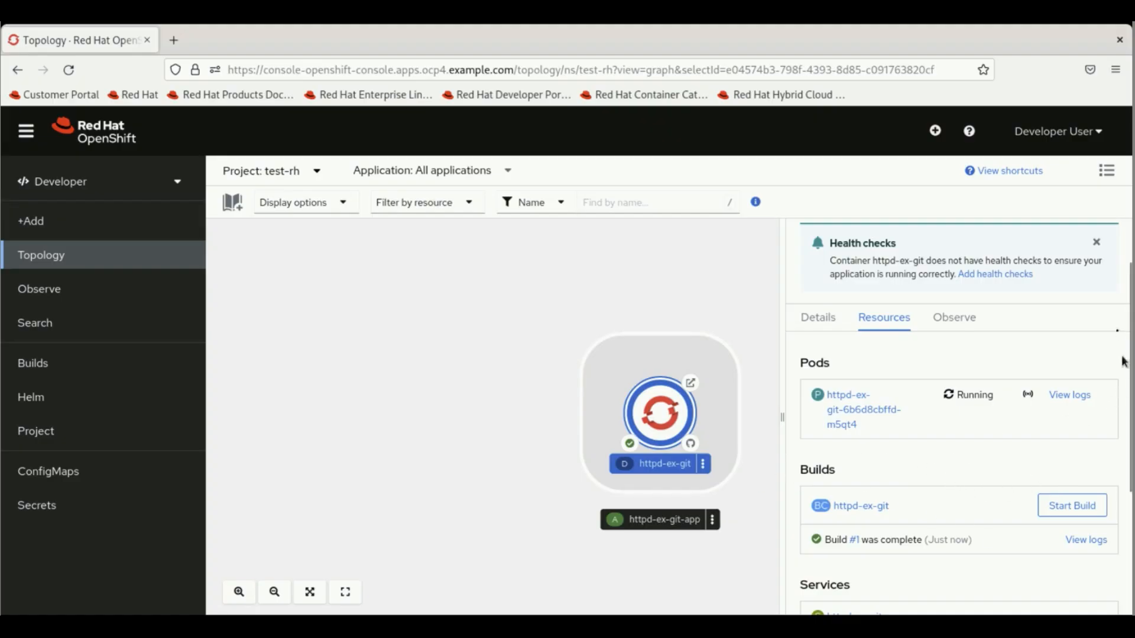
- Review httpd-ex-git's pod, build, service and route, then open the route URL in a new tab
drag(1130, 290, 1131, 328)
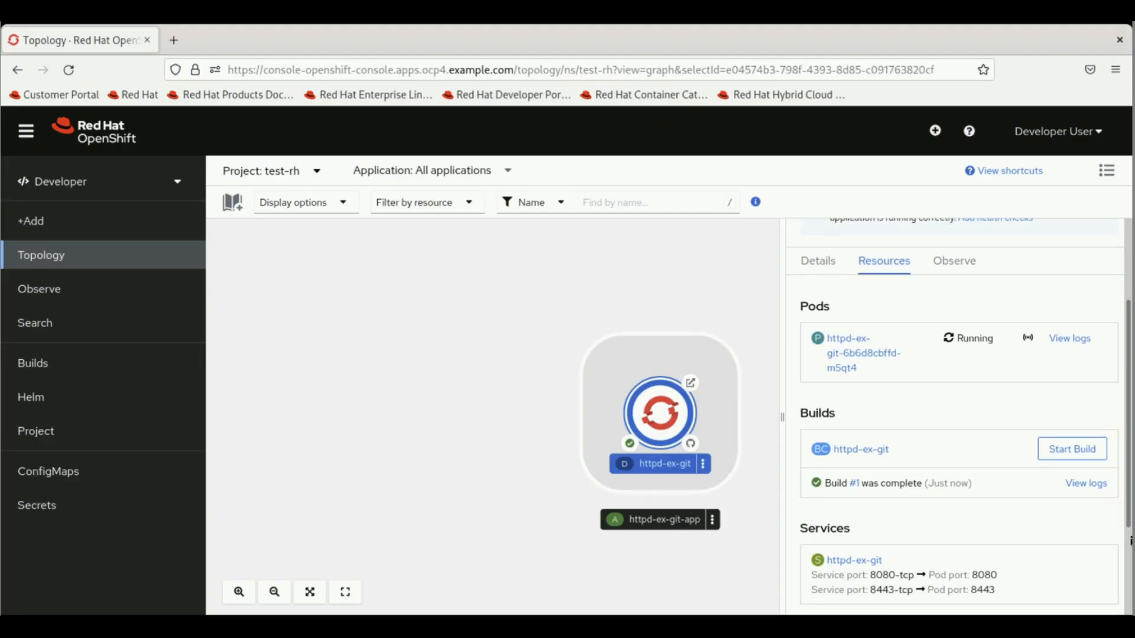
scroll(1131, 541, down, 1)
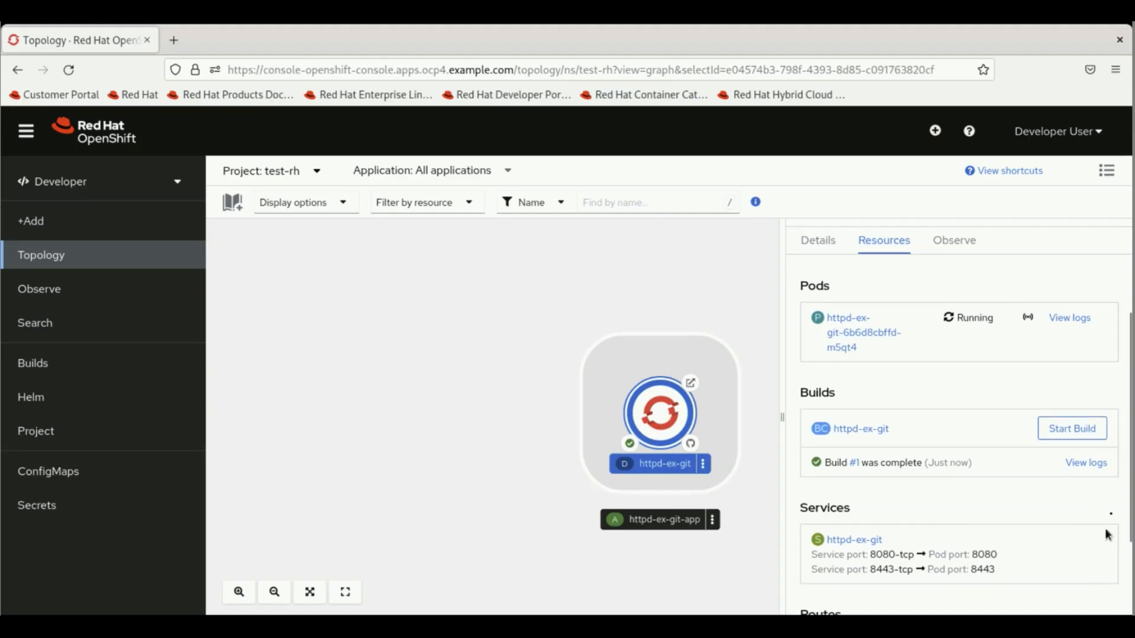
drag(1129, 465, 1130, 572)
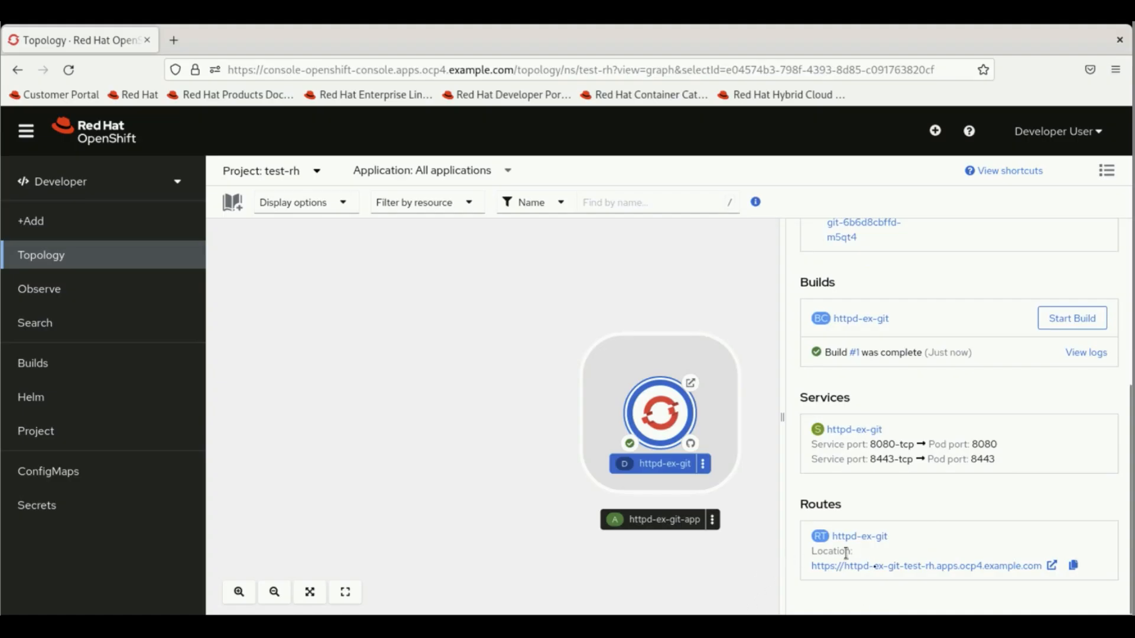
click(880, 567)
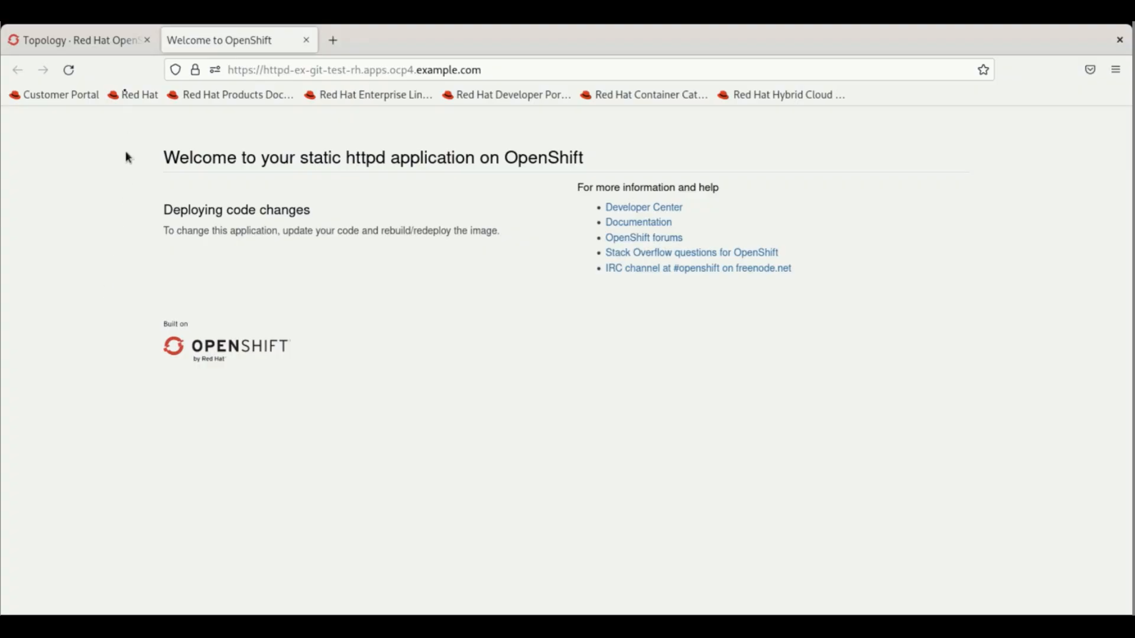
- Return to the console's Topology tab and switch to the Administrator perspective
click(110, 50)
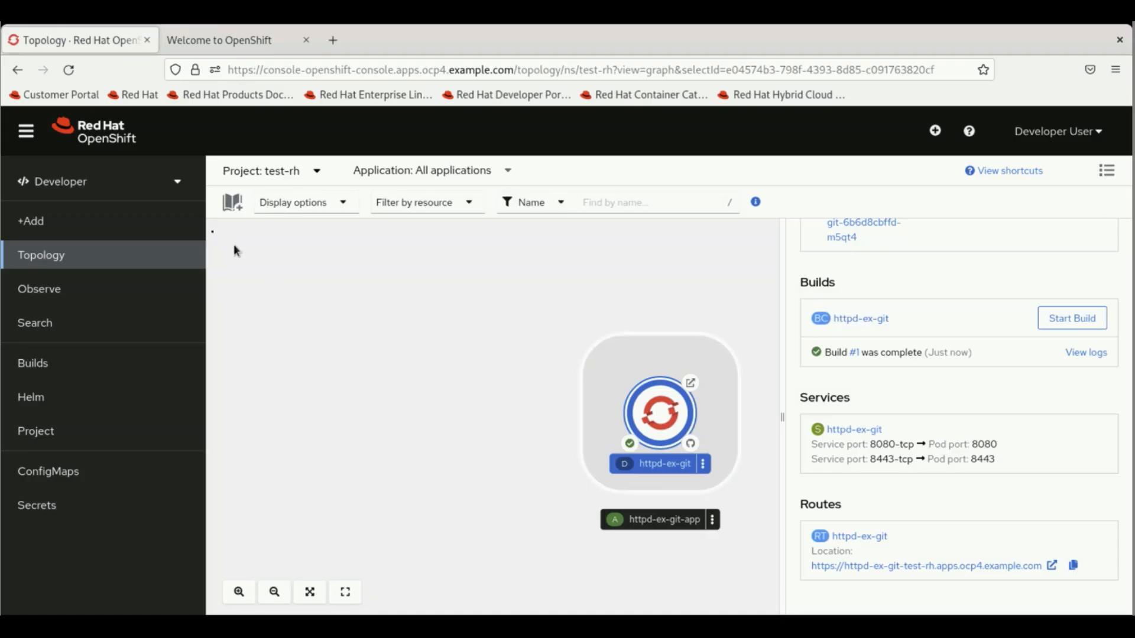
click(174, 184)
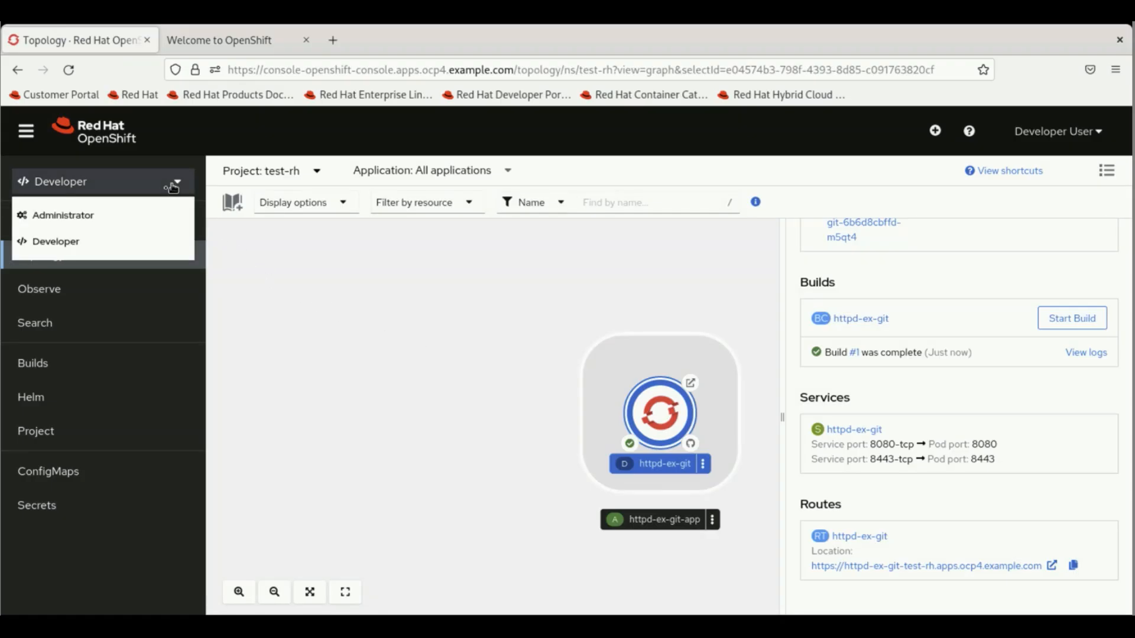
click(63, 216)
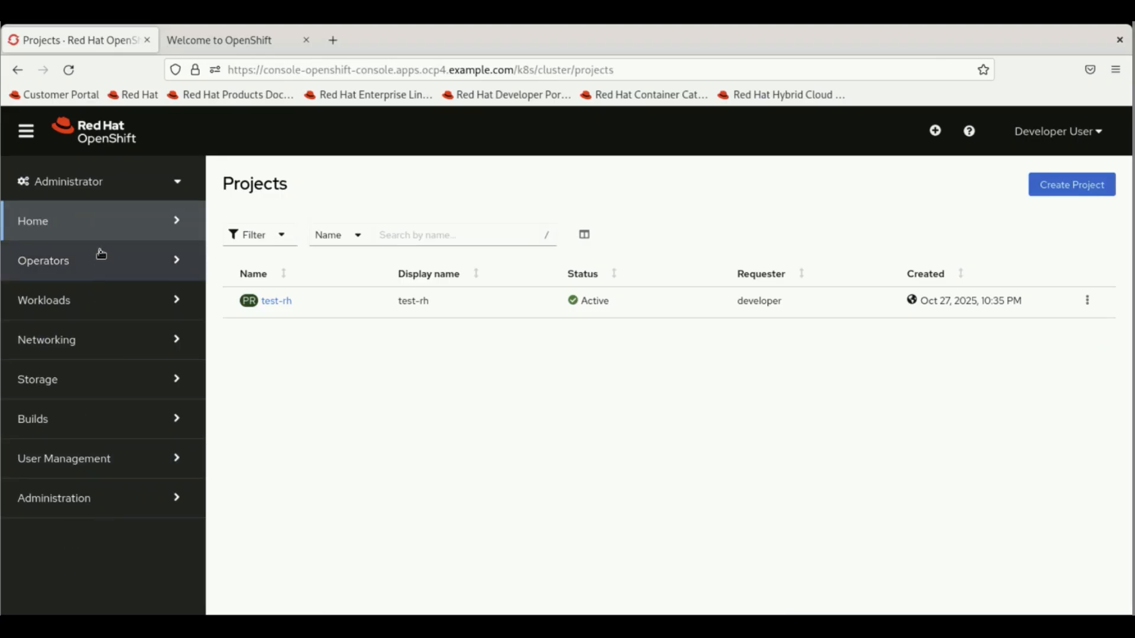
- List the test-rh pods under Workloads, then open the running httpd-ex-git pod's actions menu
click(95, 309)
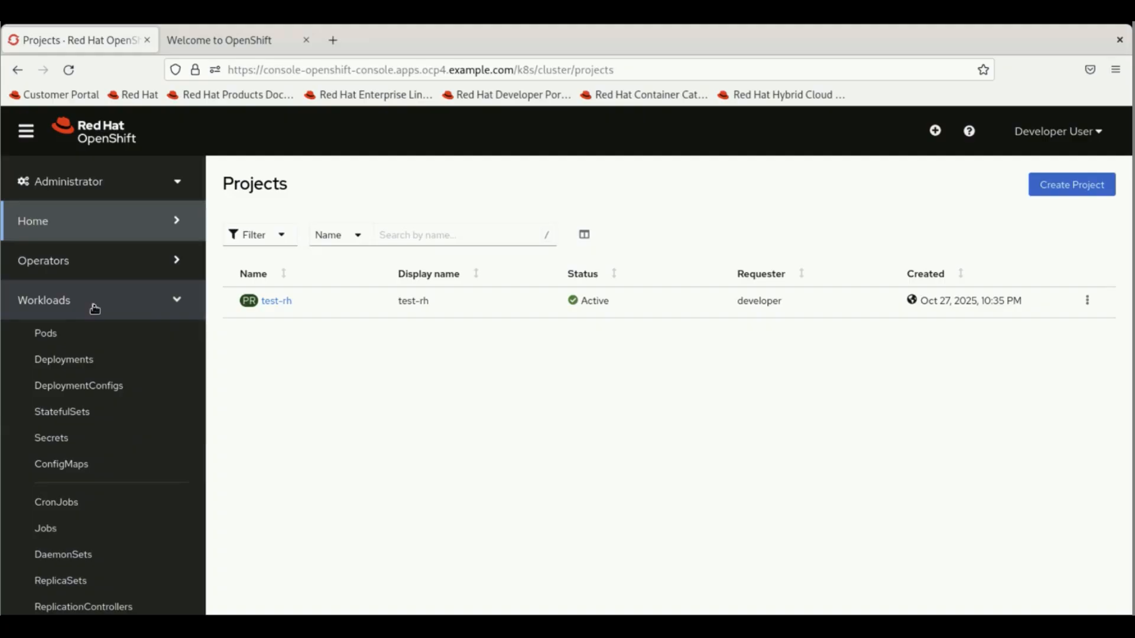
click(64, 345)
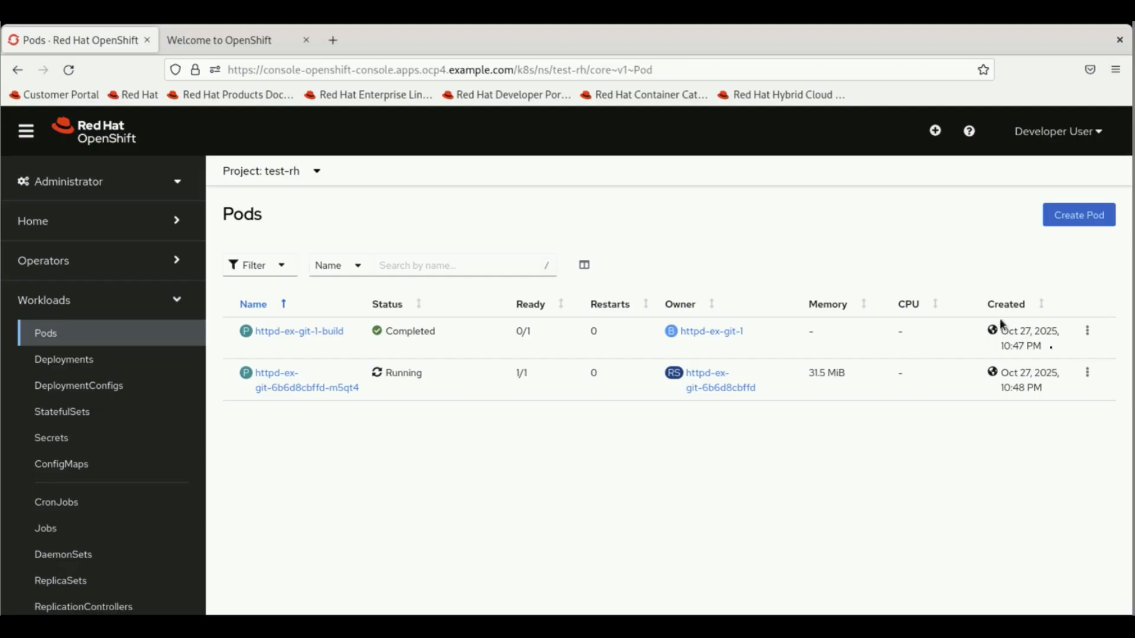
click(1088, 374)
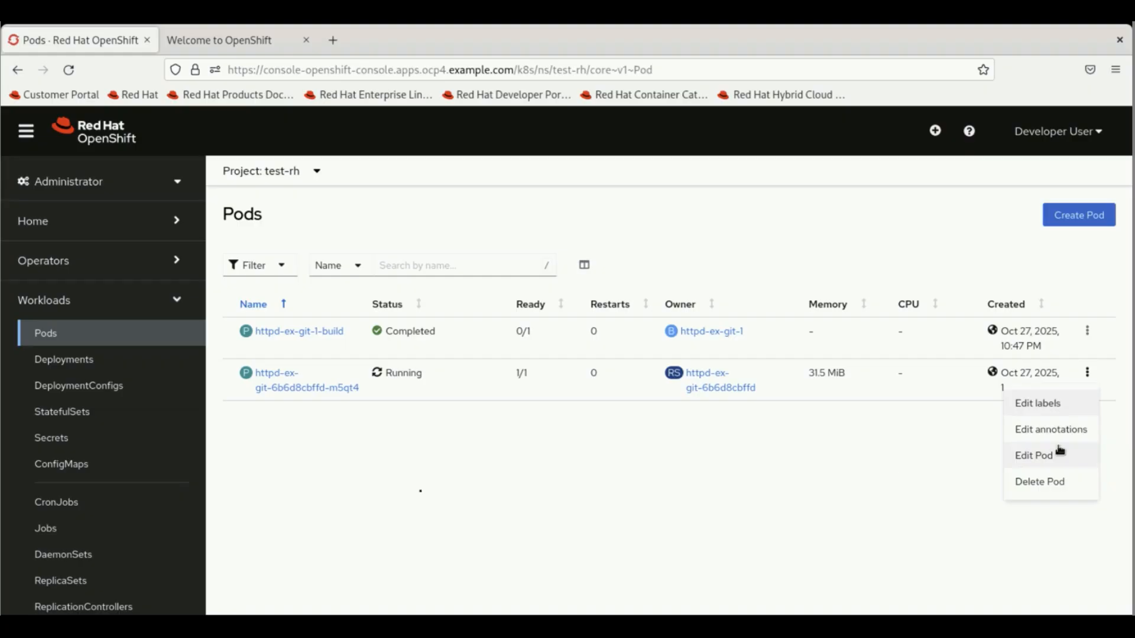
- Check the httpd-ex-git deployment's actions menu, then list the test-rh secrets
click(94, 364)
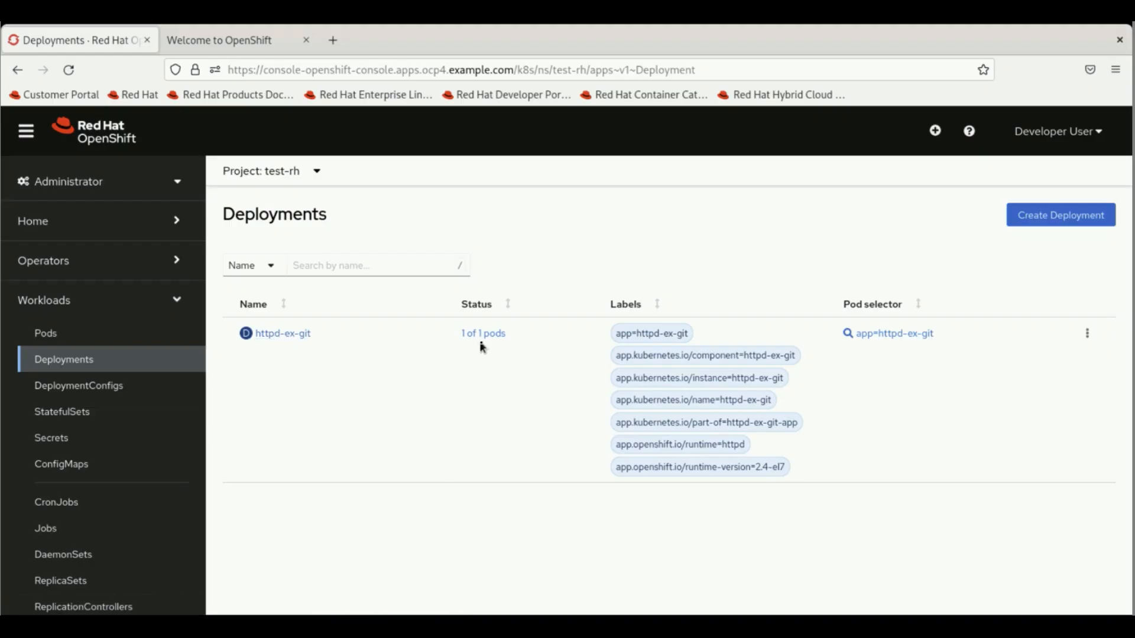
click(1089, 337)
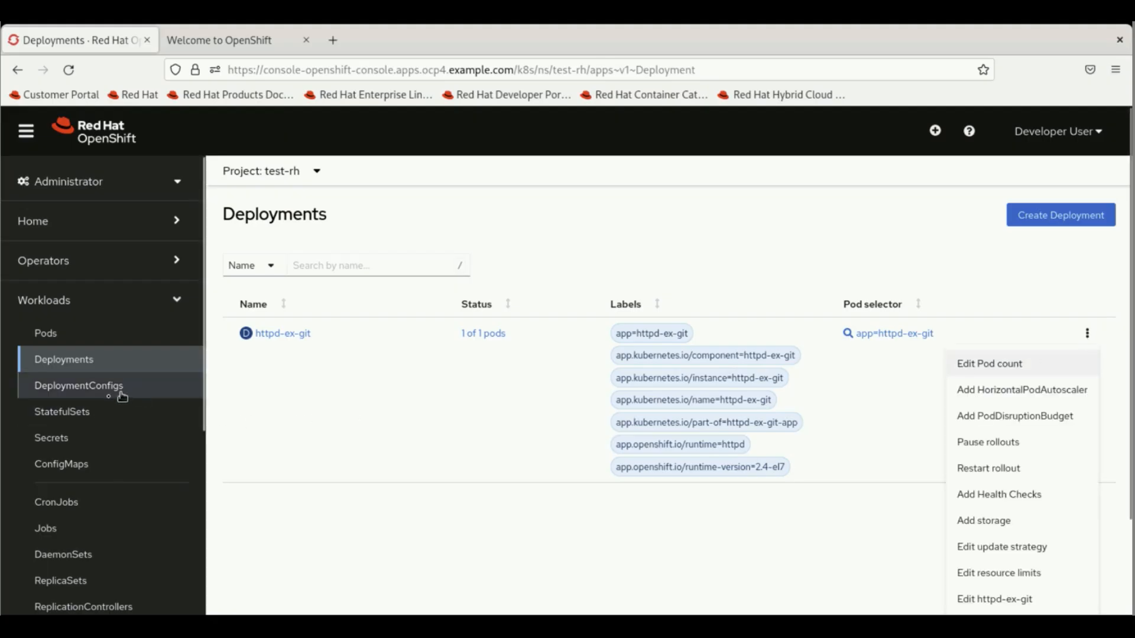
click(72, 453)
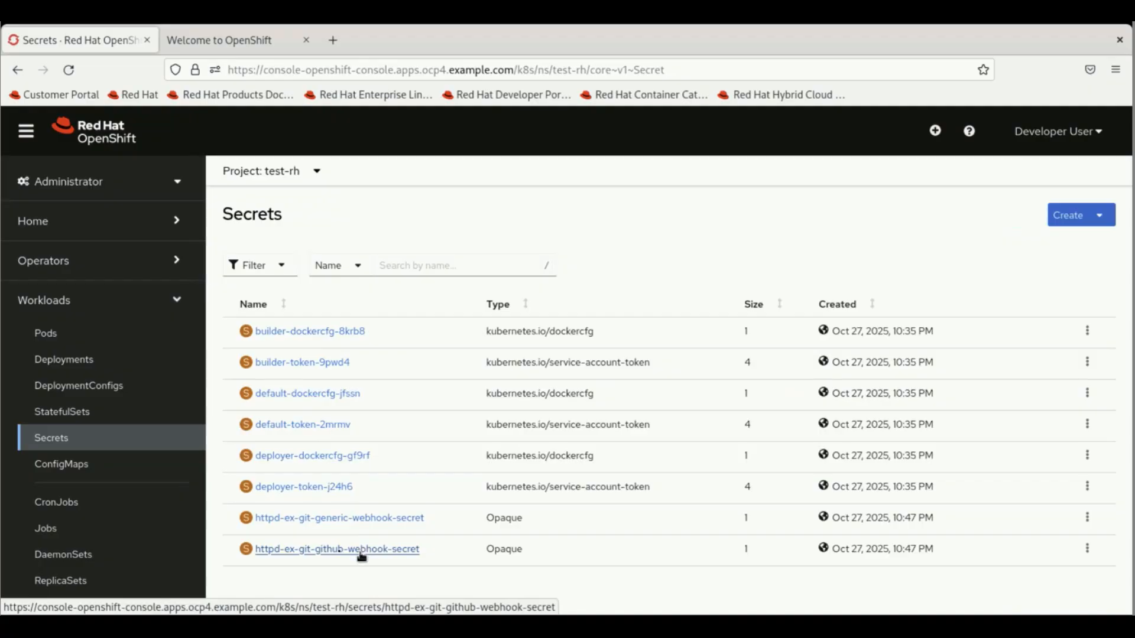
- Check test-rh's config maps, then list the httpd-ex-git-6b6d8cbffd and httpd-ex-git-7c8f45b9f8 ReplicaSets
click(77, 471)
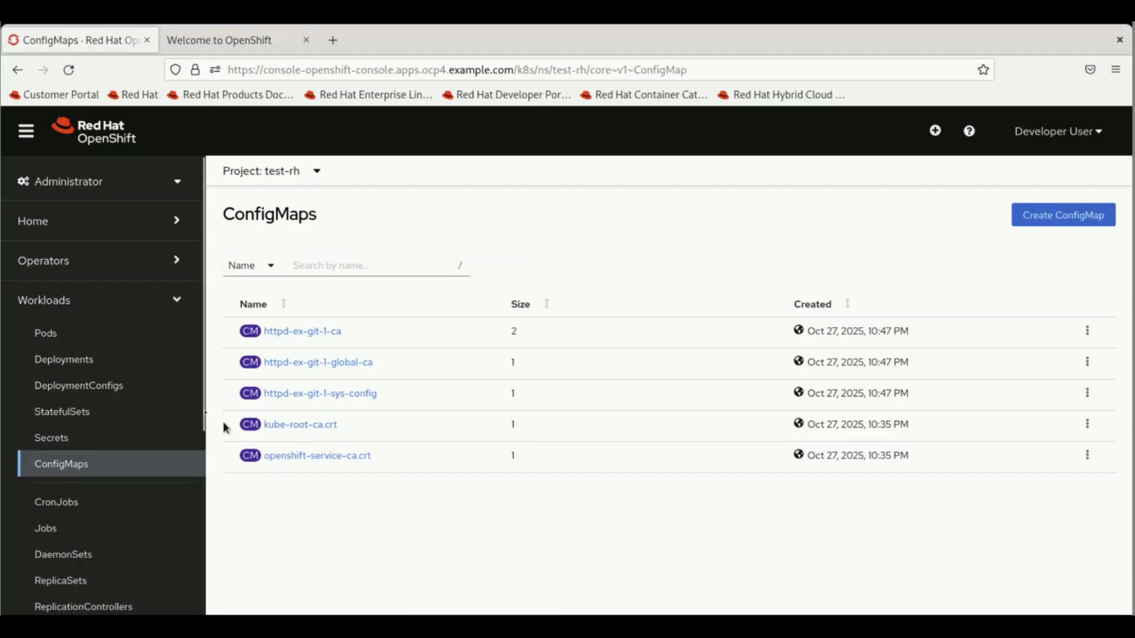
drag(205, 419, 208, 516)
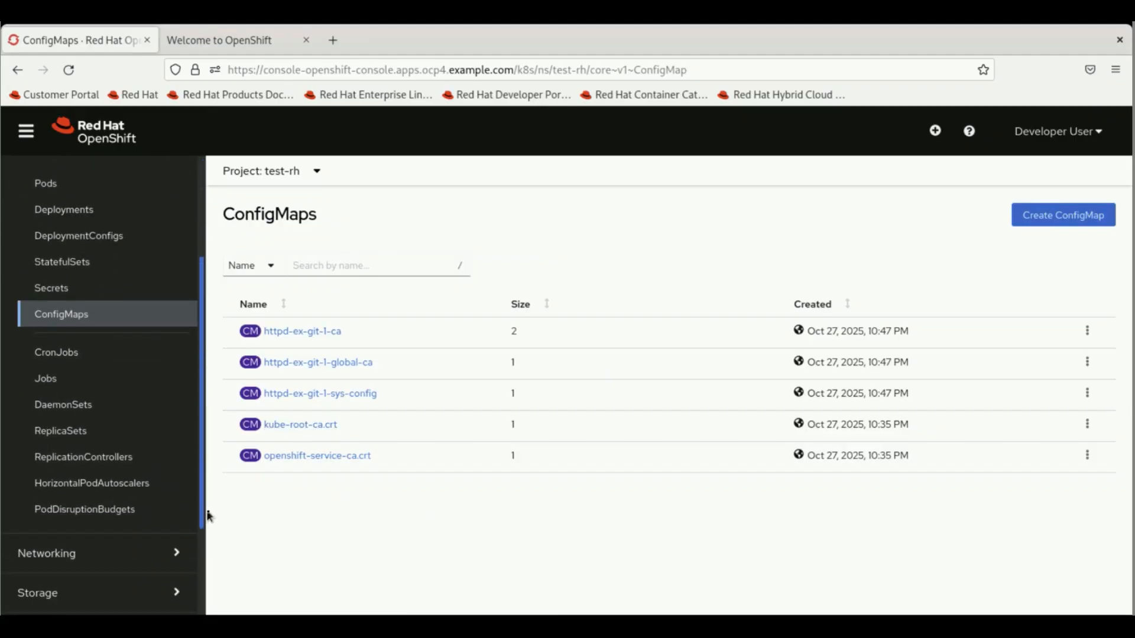
click(84, 438)
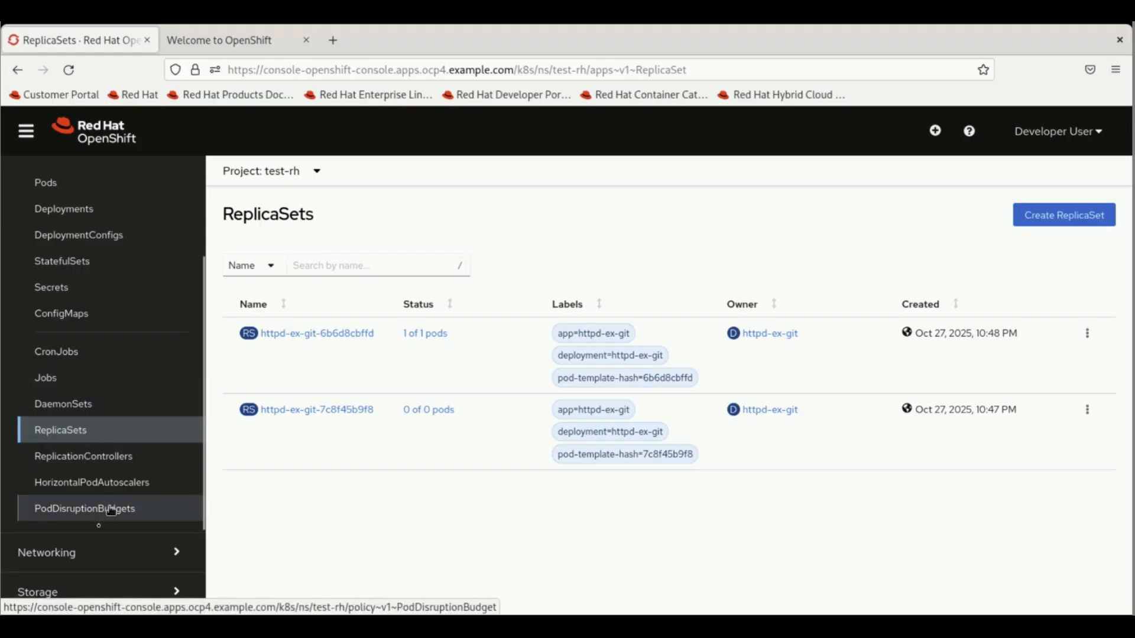
click(71, 554)
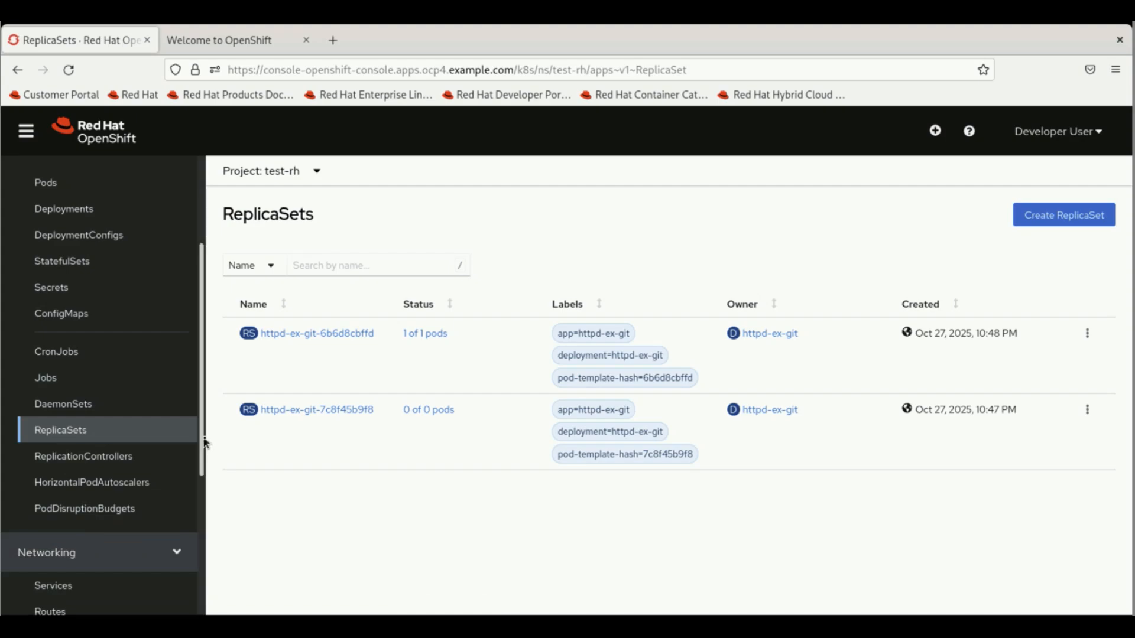
- Review the test-rh services and routes
drag(208, 440, 207, 594)
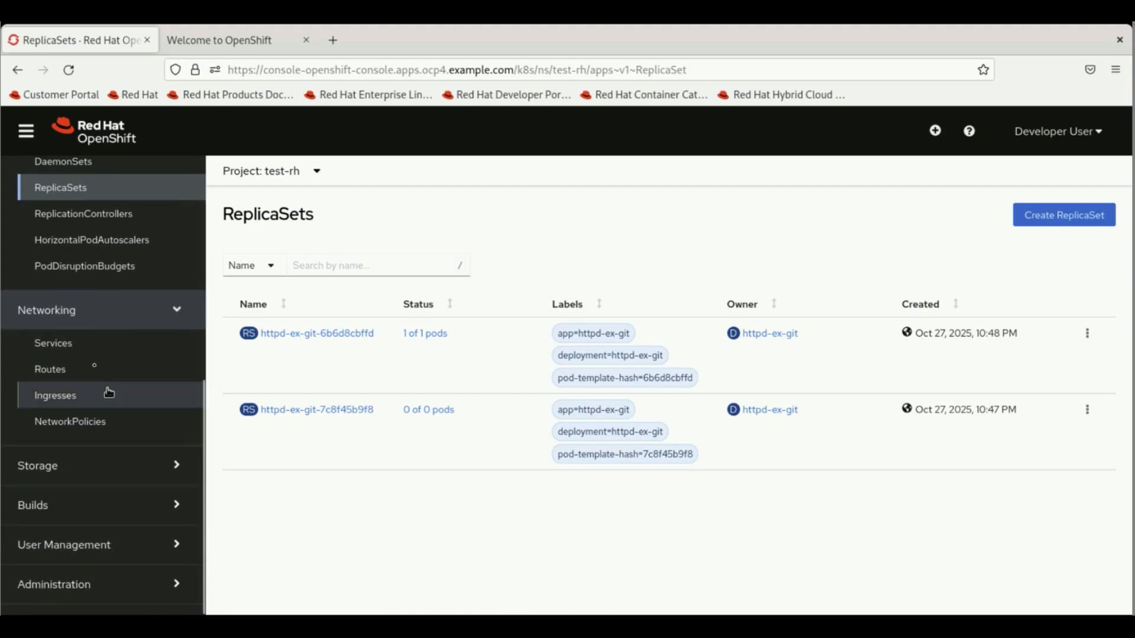
click(69, 353)
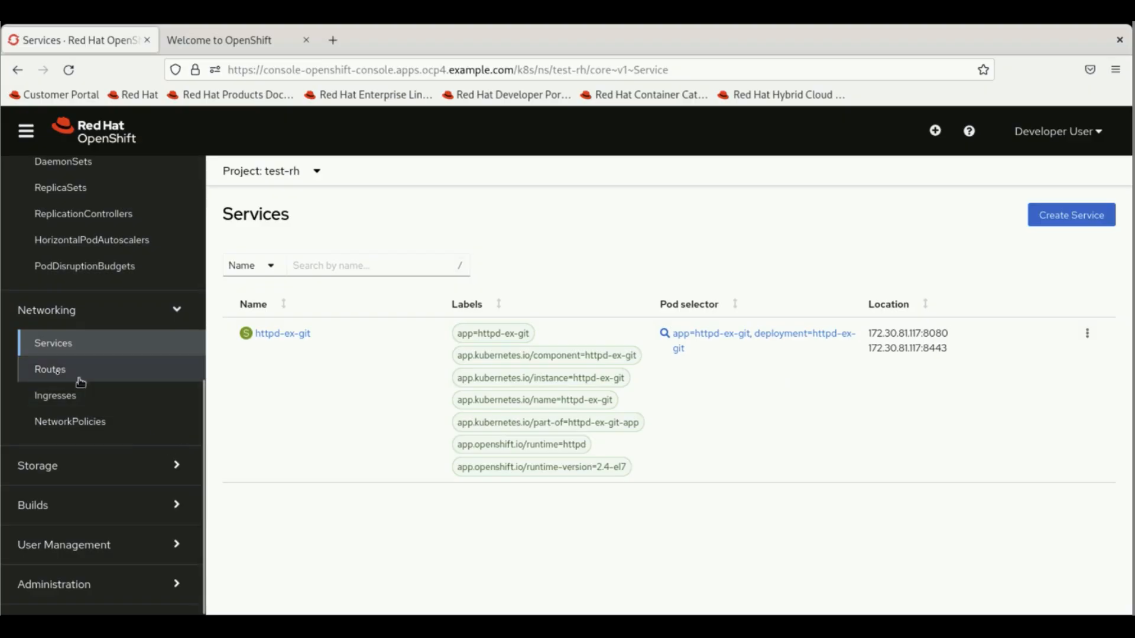
click(57, 375)
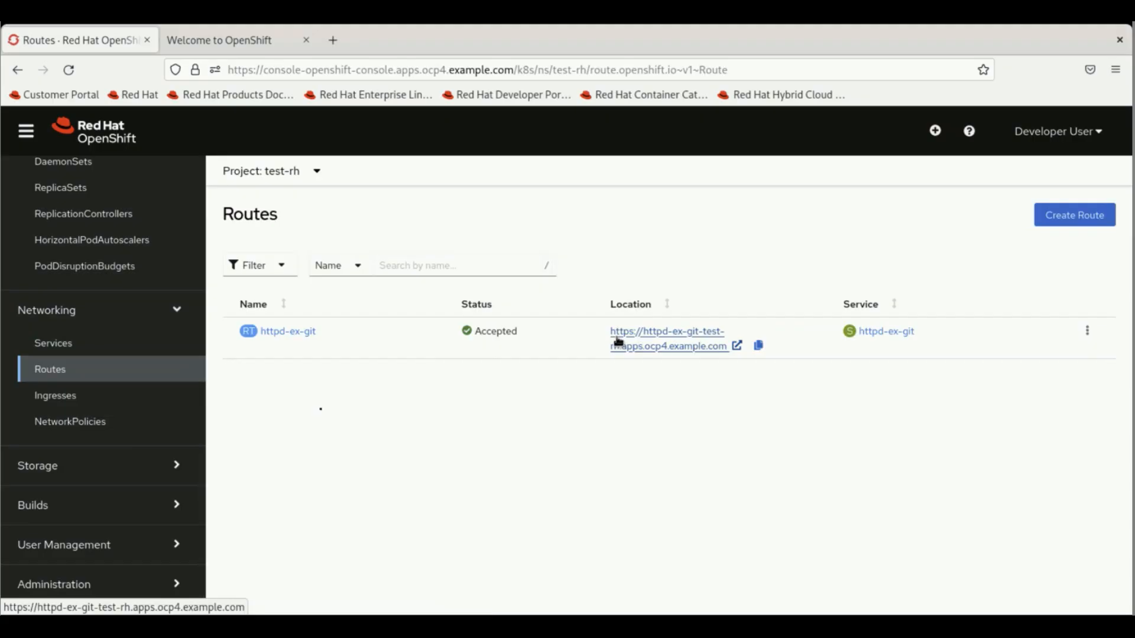
- Show test-rh's persistent volume claims, which list none
click(75, 478)
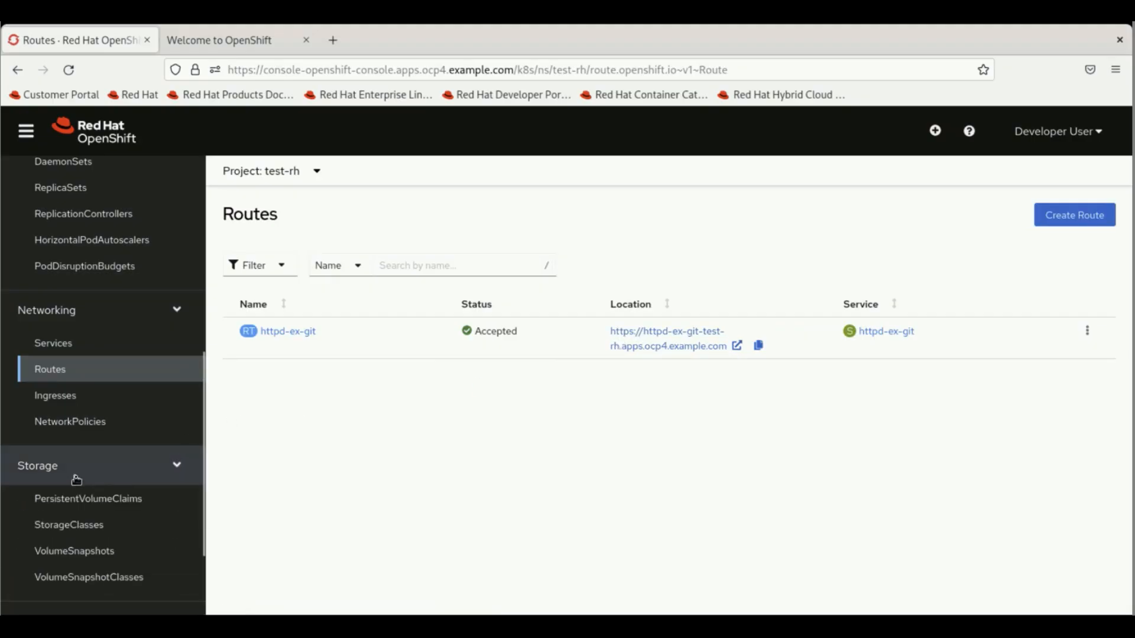
click(84, 512)
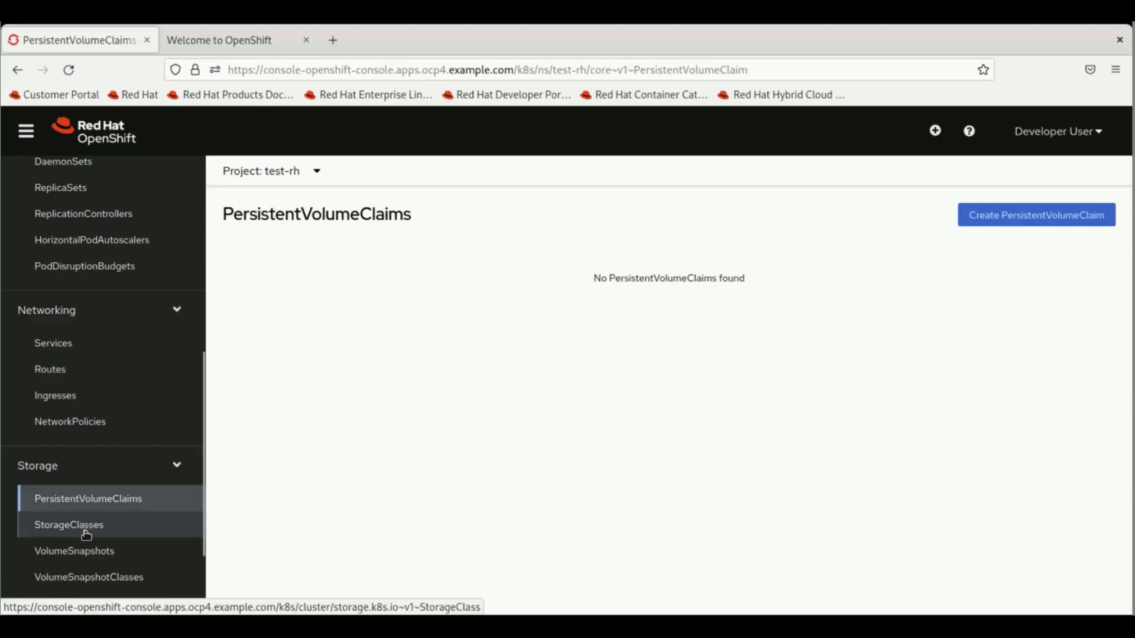
click(87, 533)
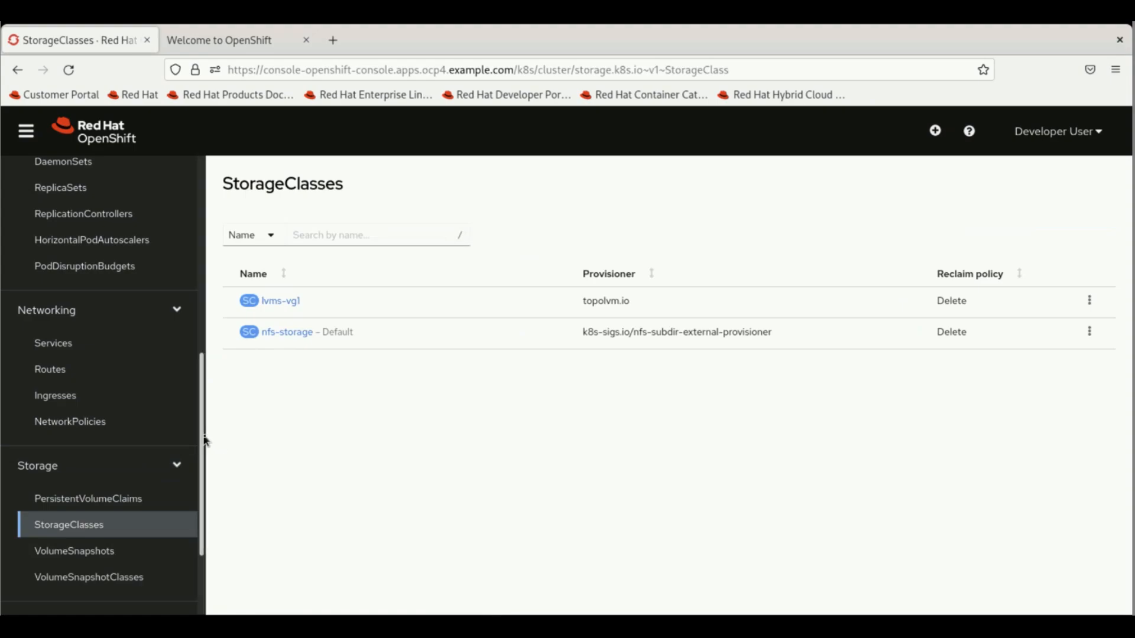
- View the lvms-vg1 and default nfs-storage storage classes
drag(205, 441, 208, 540)
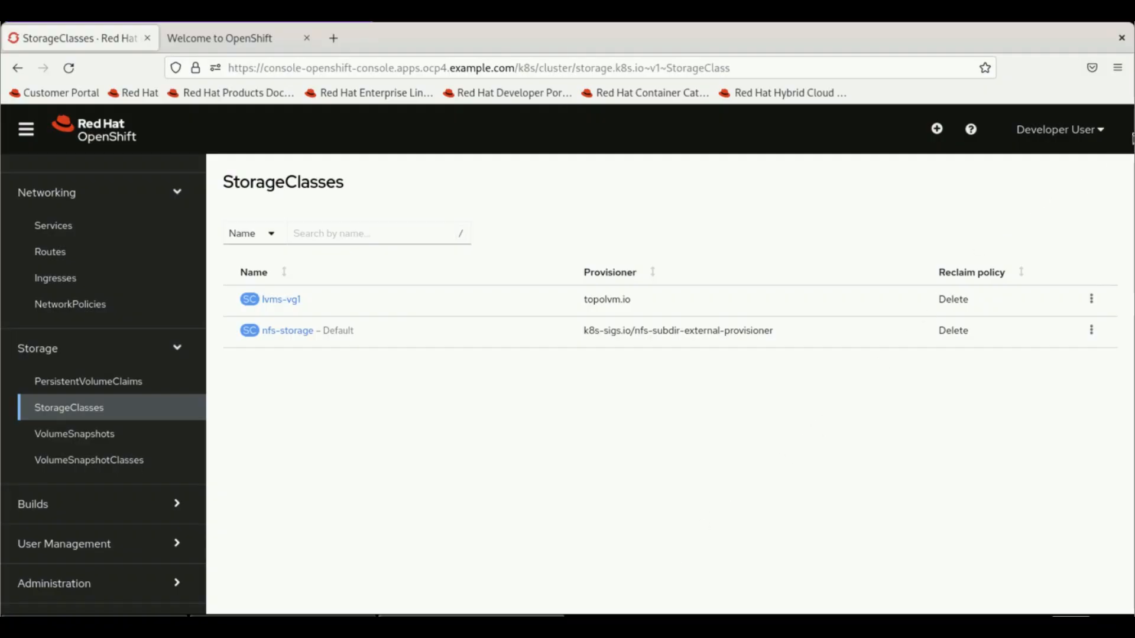
- Log out of the developer account and sign back in as admin through Red Hat Identity Management
click(1100, 135)
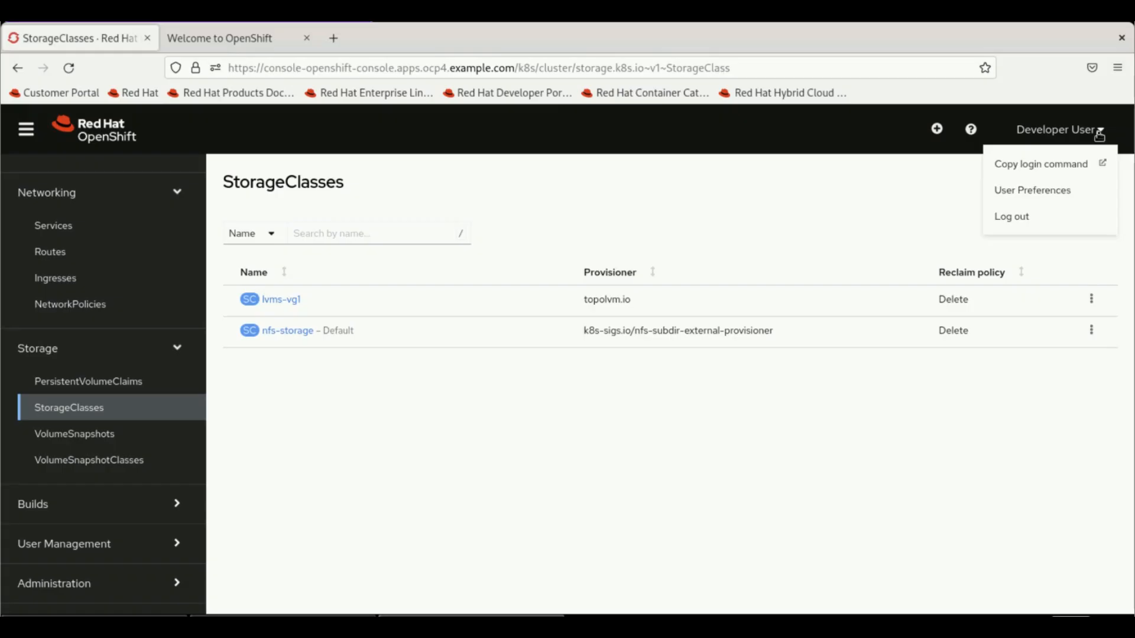
click(1021, 224)
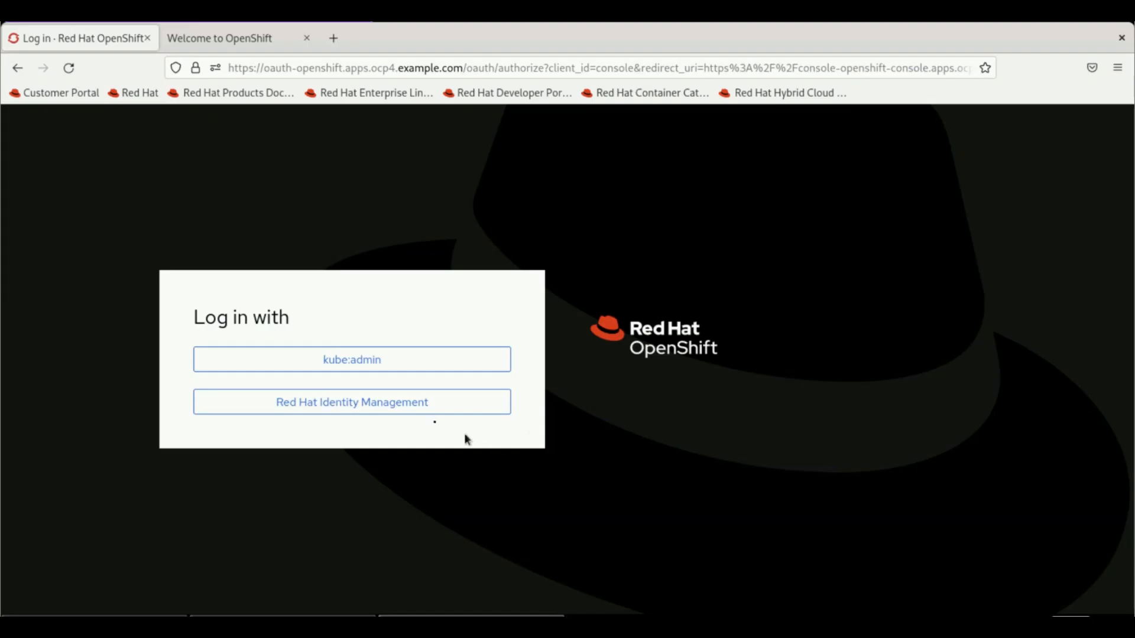
click(420, 411)
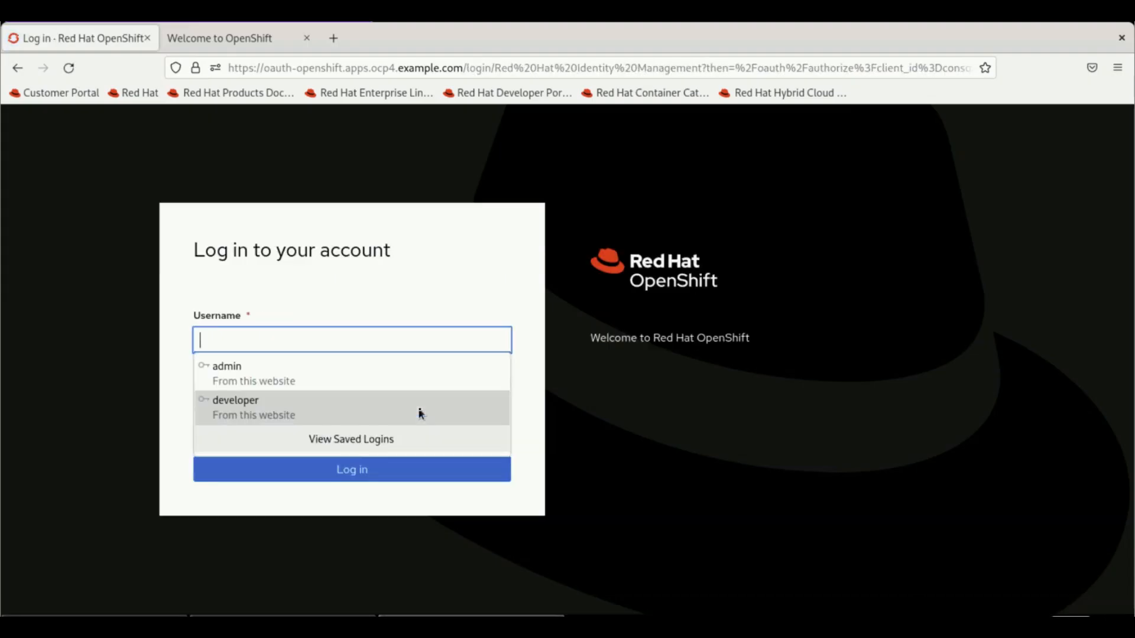
click(304, 386)
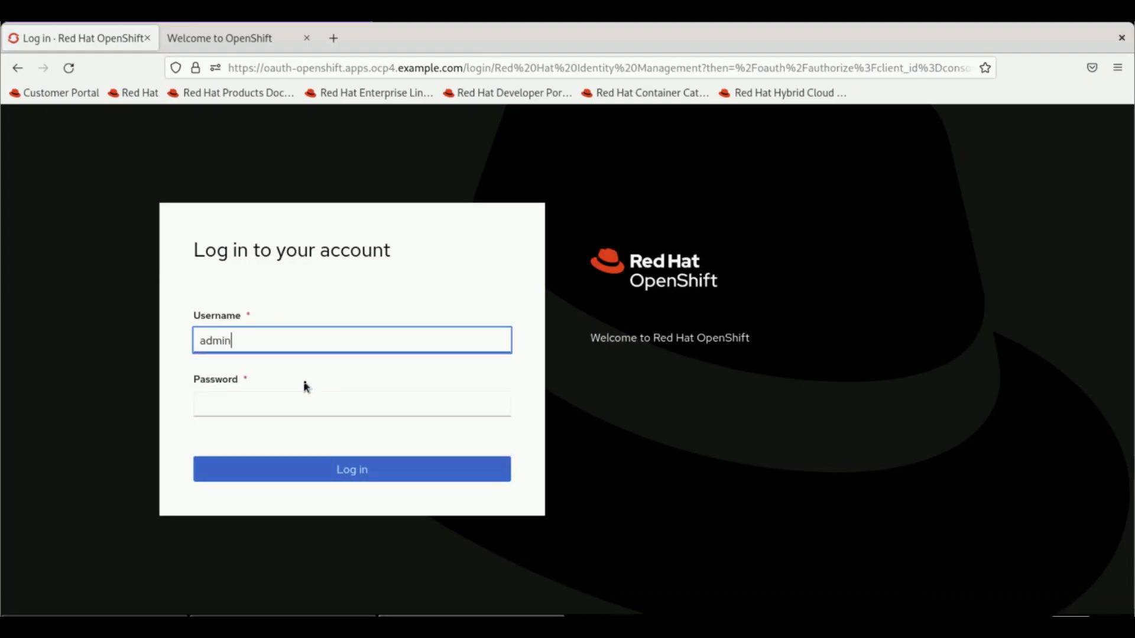
click(361, 475)
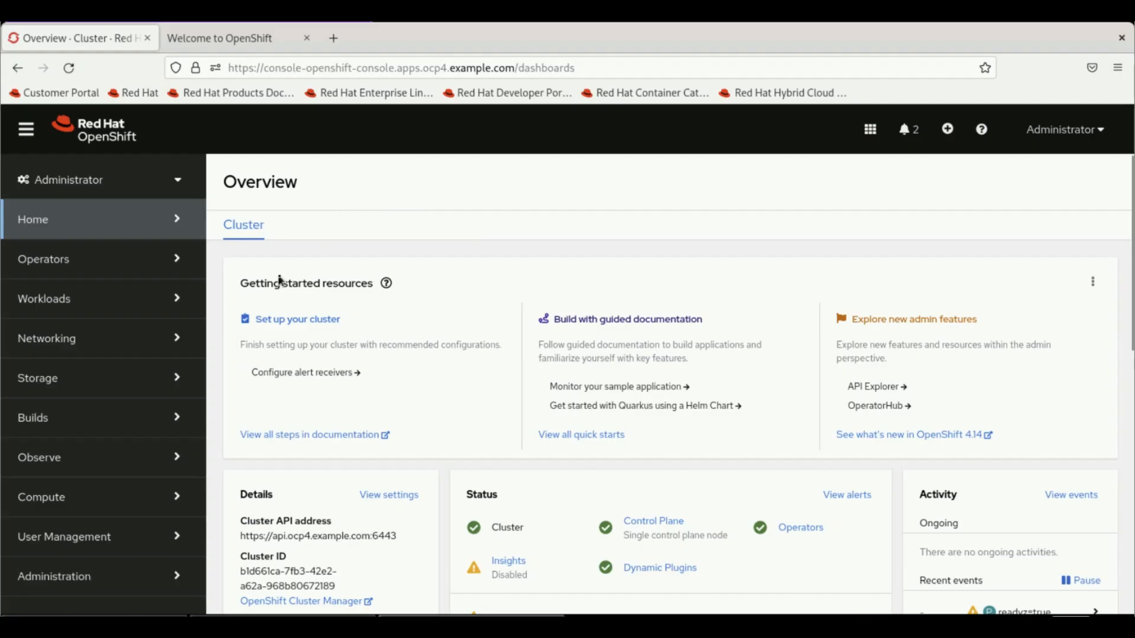
- Open the master01 node's details from the Compute > Nodes list
click(86, 497)
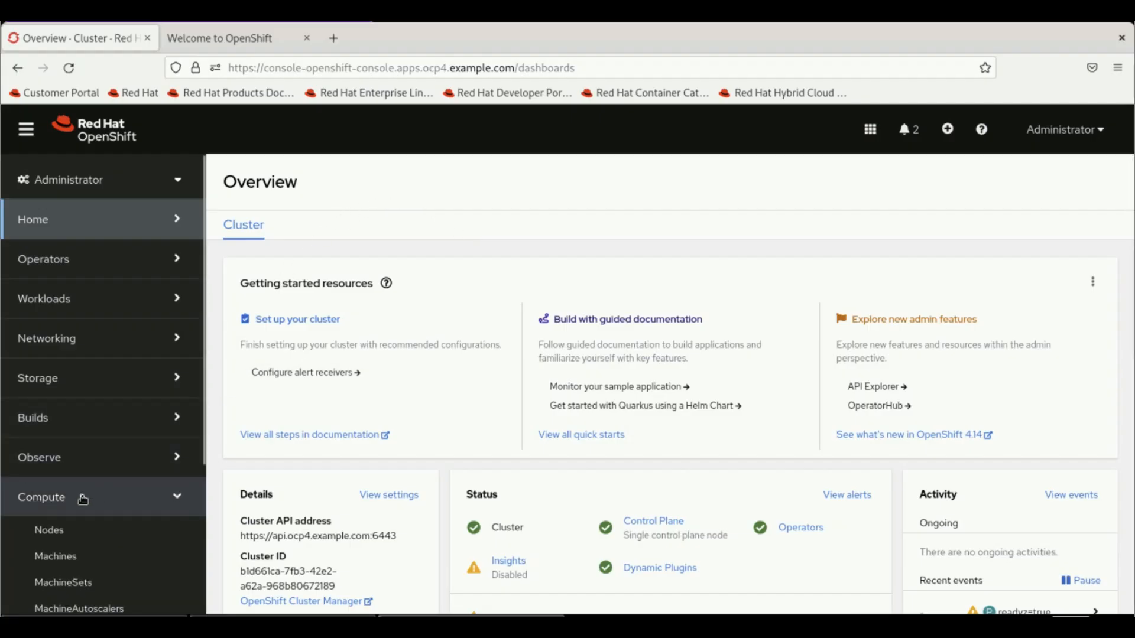
click(60, 539)
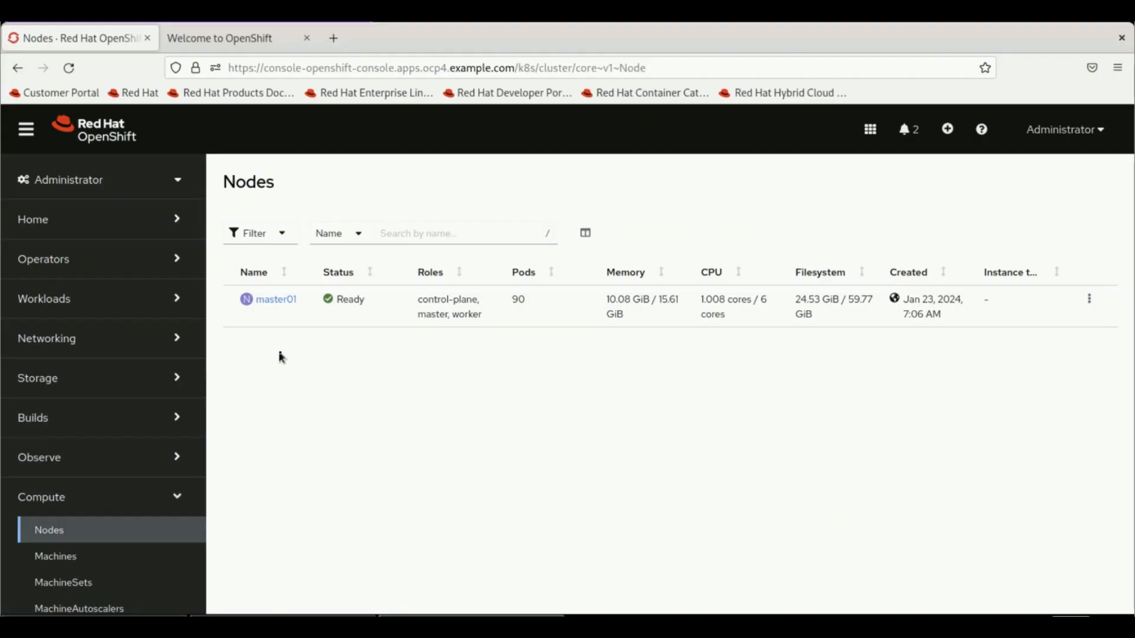
click(274, 302)
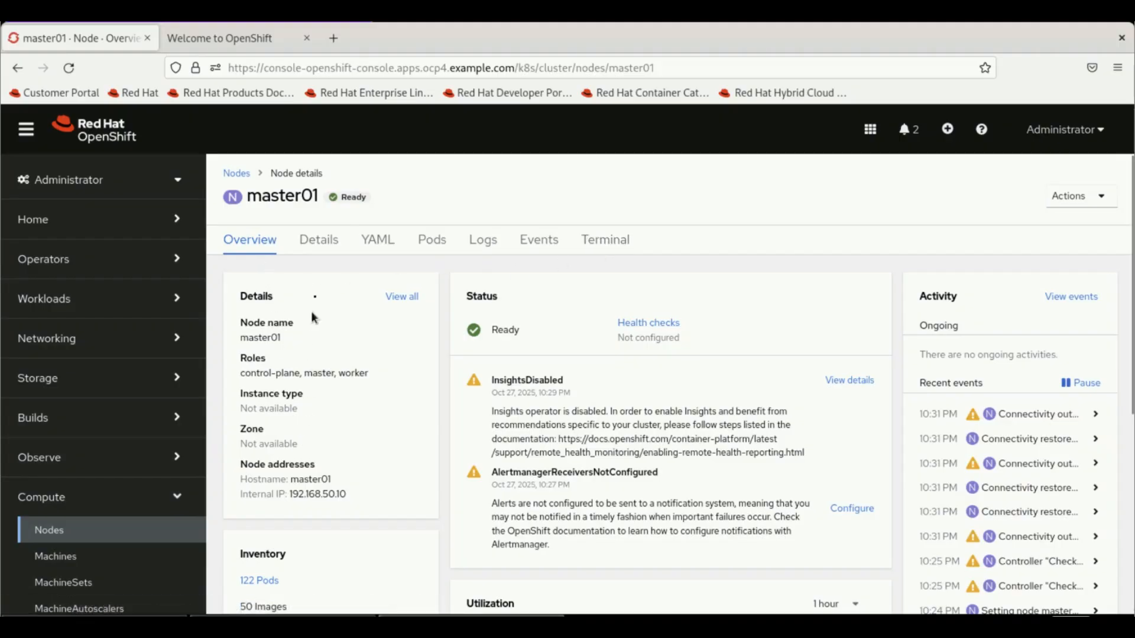
- Step through master01's YAML, Pods, Logs and Events, then start a shell in its Terminal
click(376, 239)
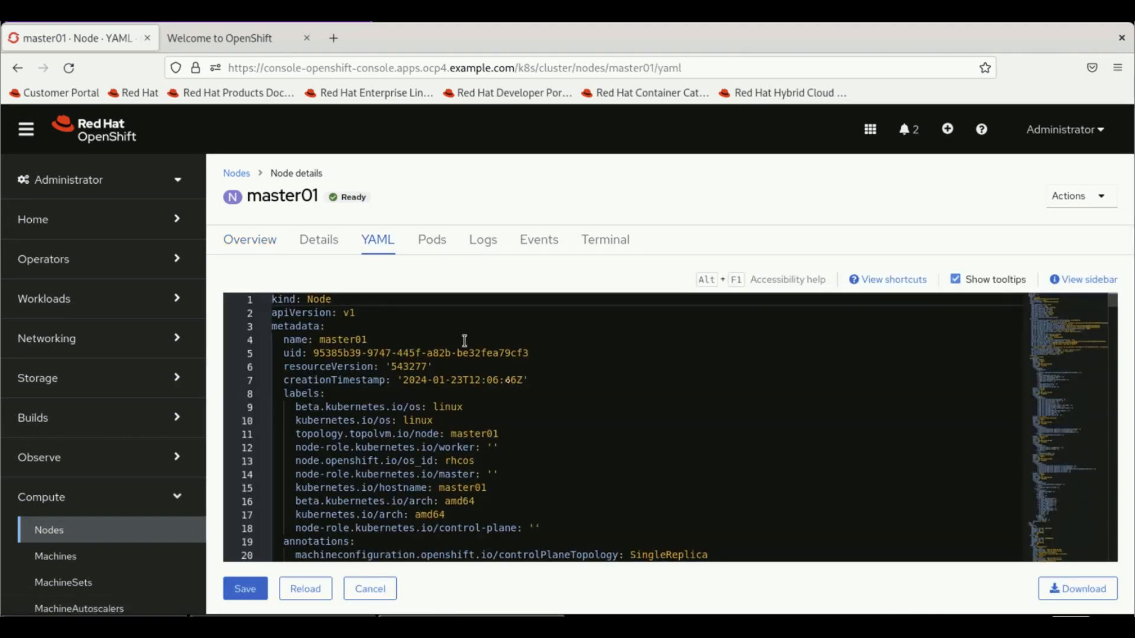
click(429, 244)
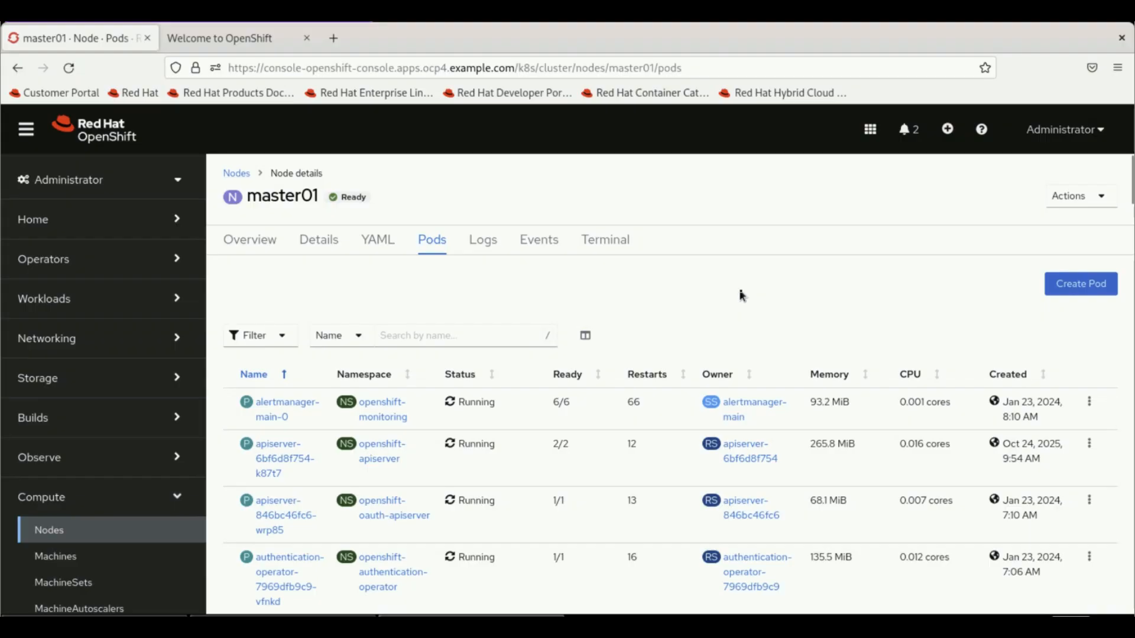
click(481, 244)
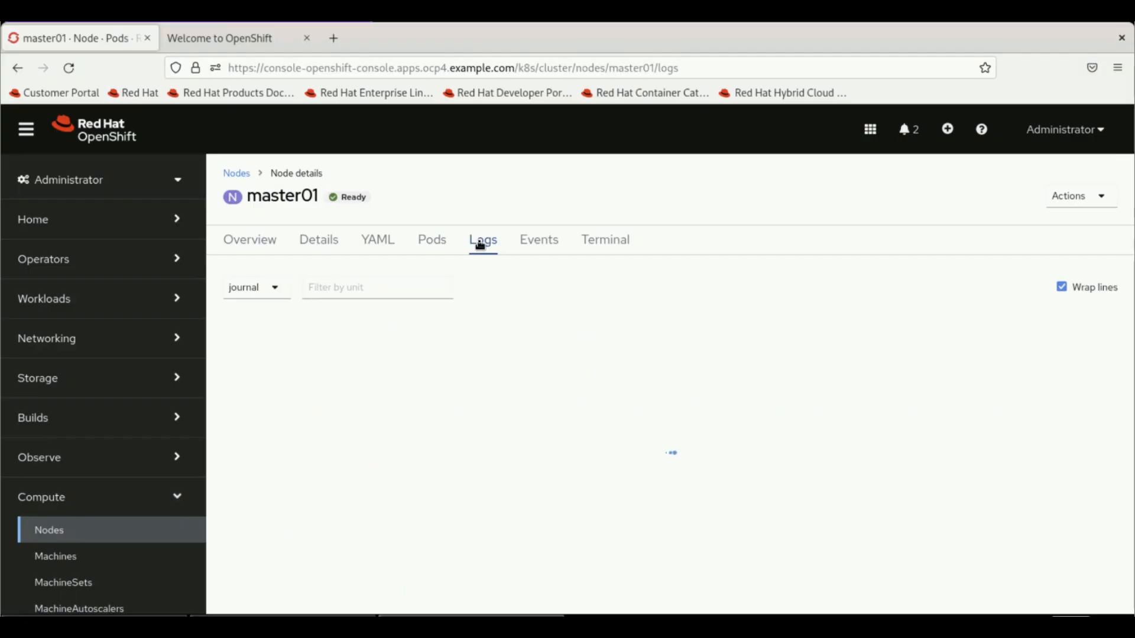
click(260, 288)
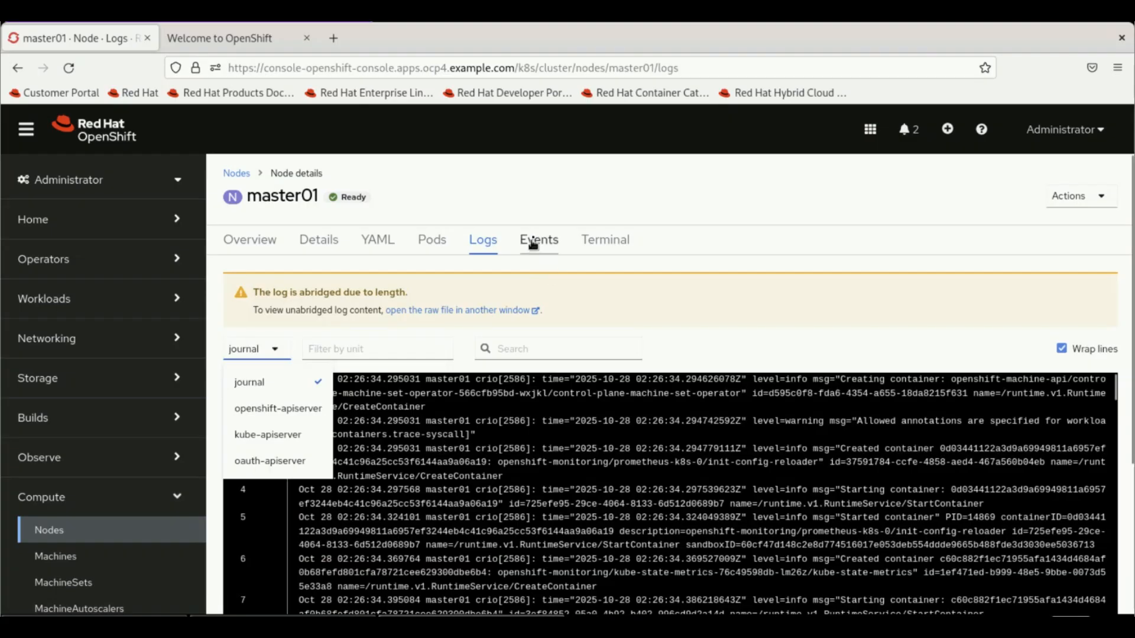
click(535, 240)
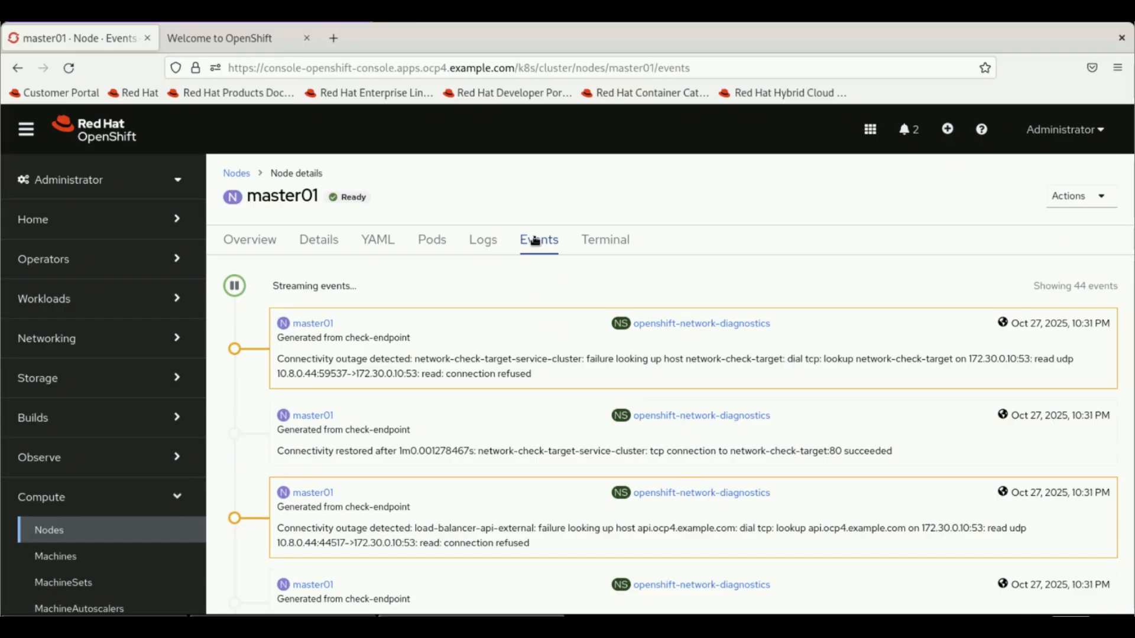
click(613, 244)
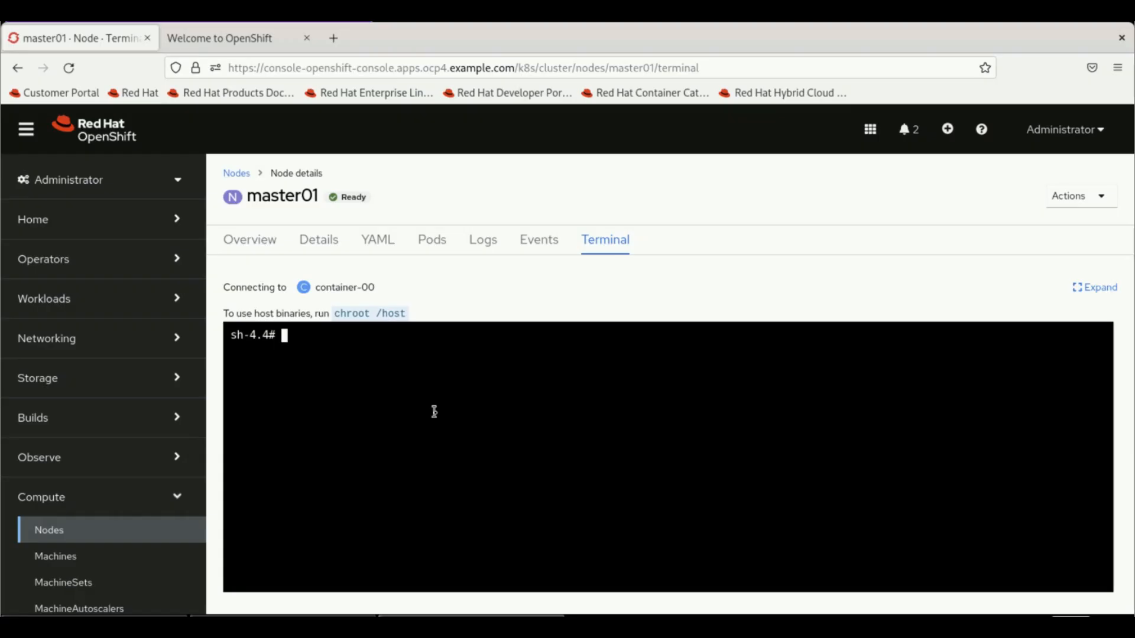
- Run date on master01, which prints Tue Oct 28 03:13:55 UTC 2025
text(date)
key(Return)
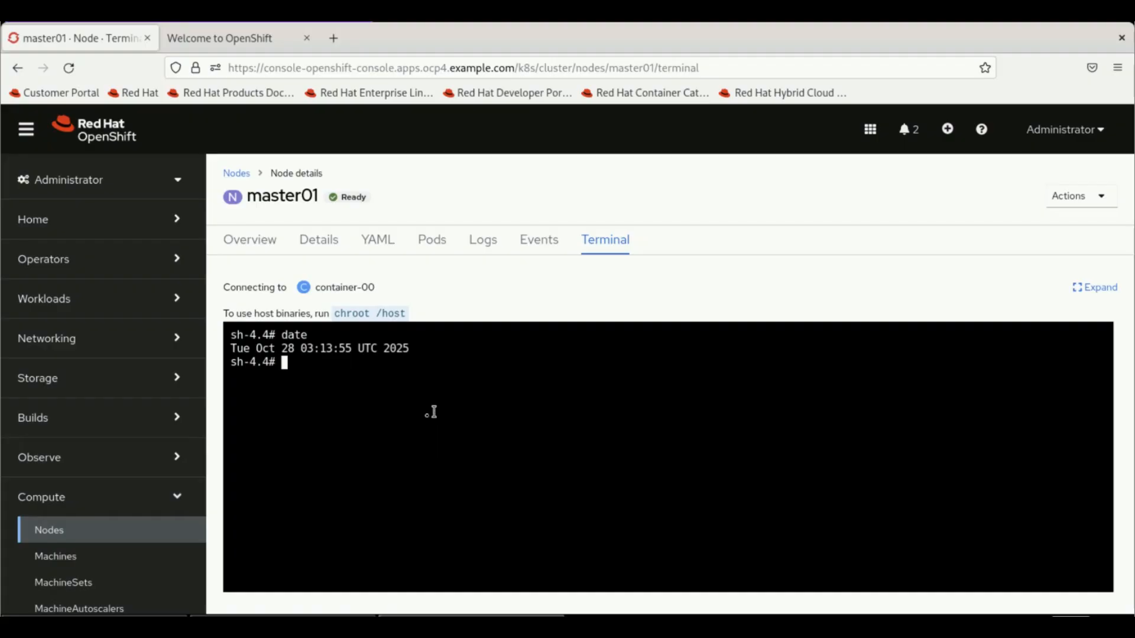
click(41, 465)
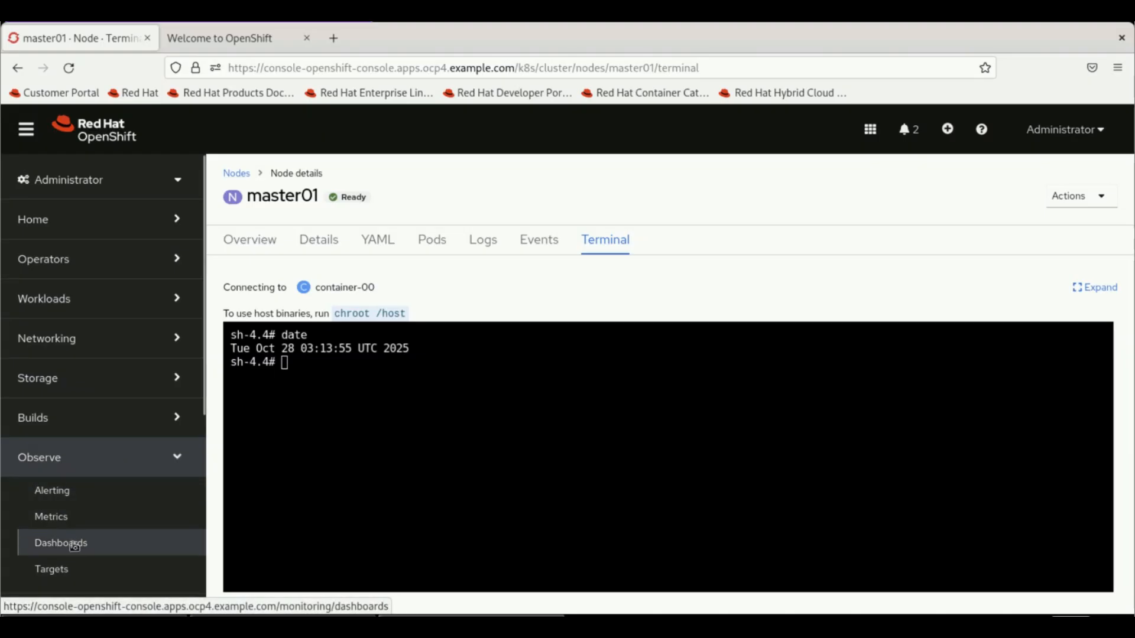
- Review the three firing alerts, then graph the example 24-hour firing-alerts query in Metrics
click(81, 499)
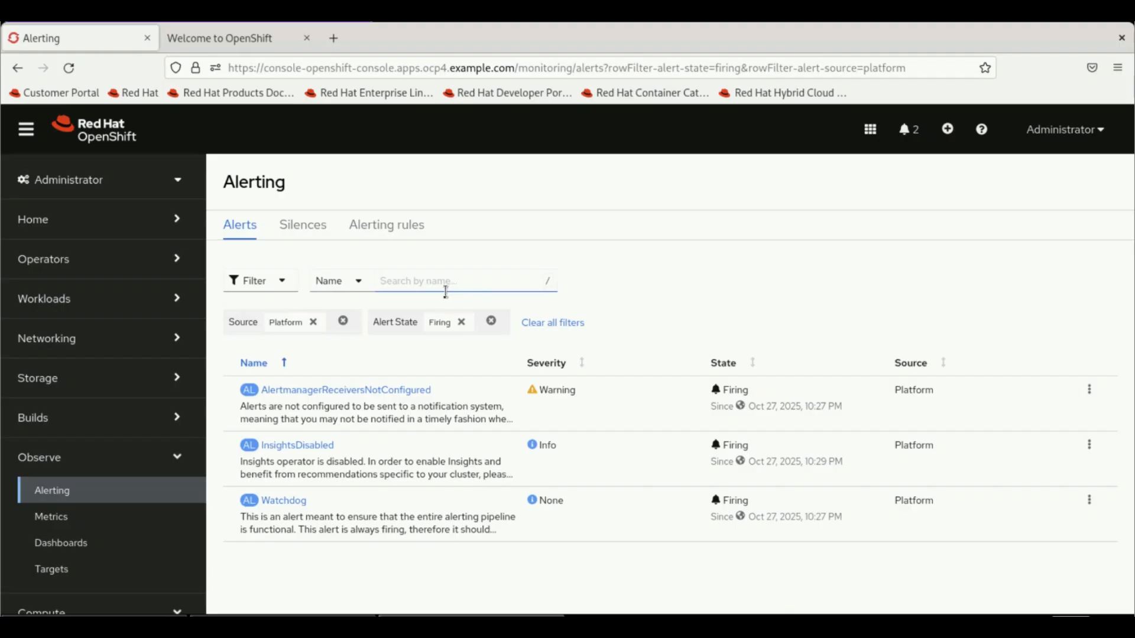
click(74, 522)
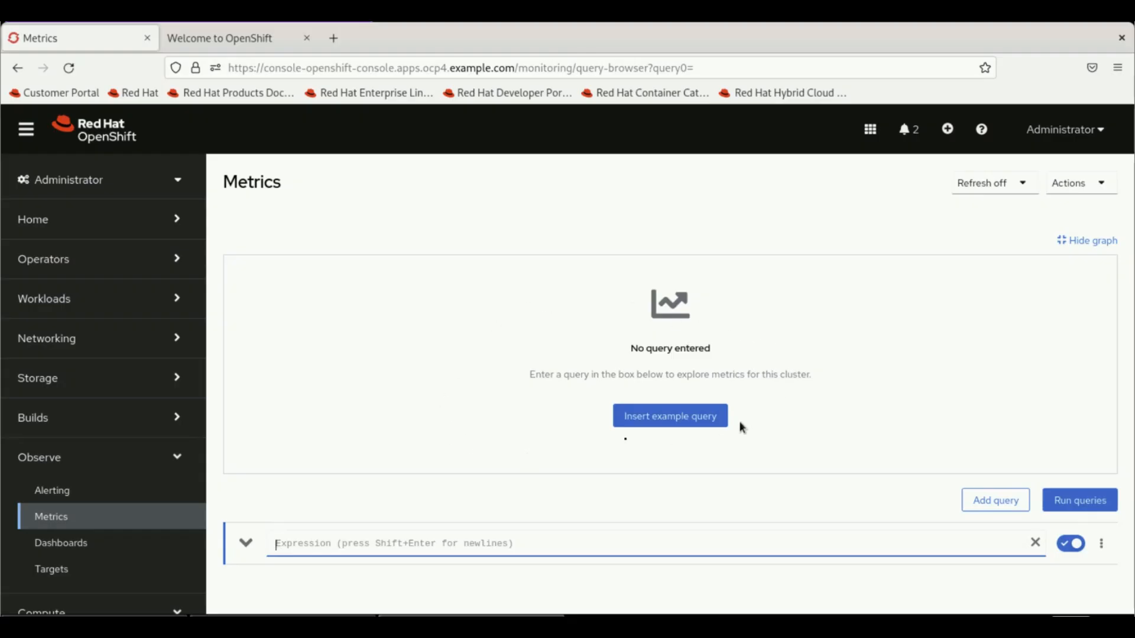
click(674, 422)
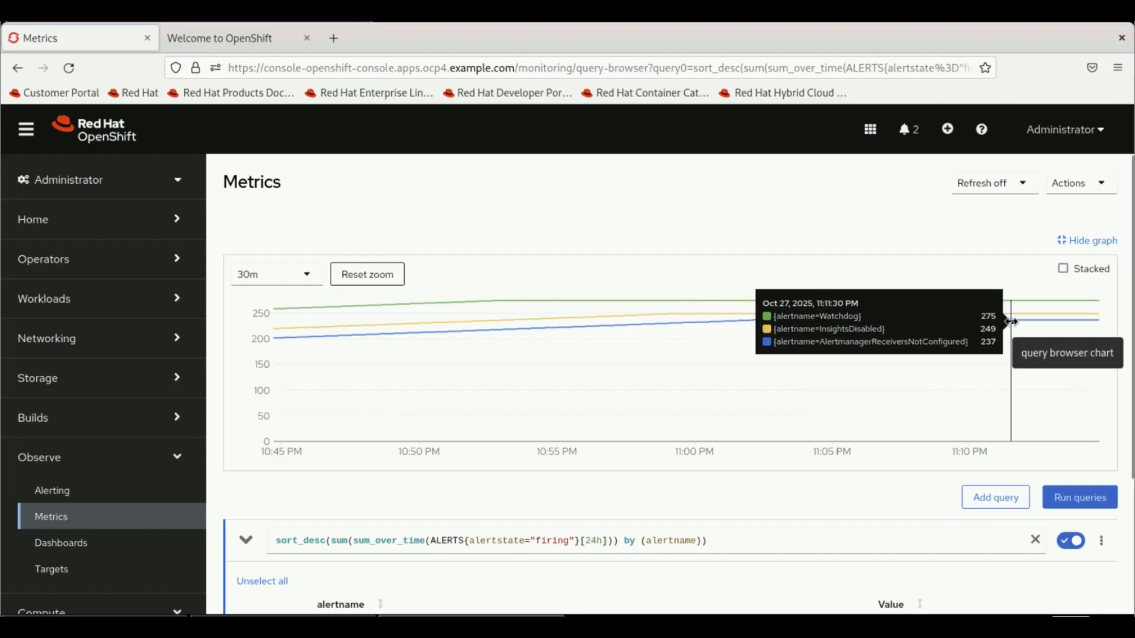
click(52, 550)
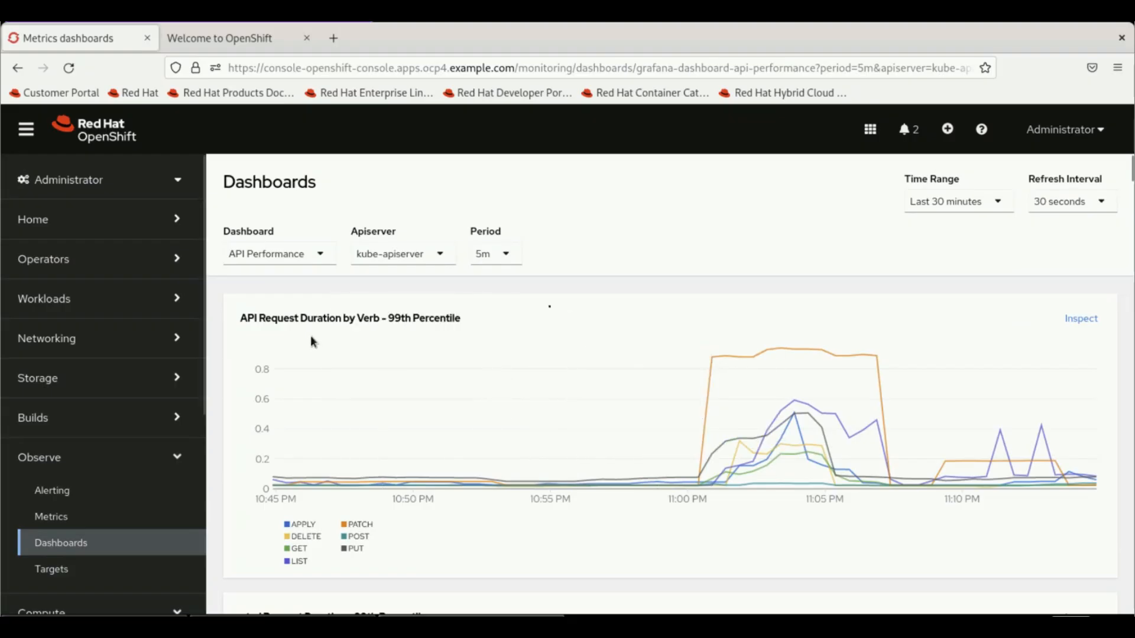
- Scroll through the API Performance dashboard charts, then open events across all projects
click(1130, 486)
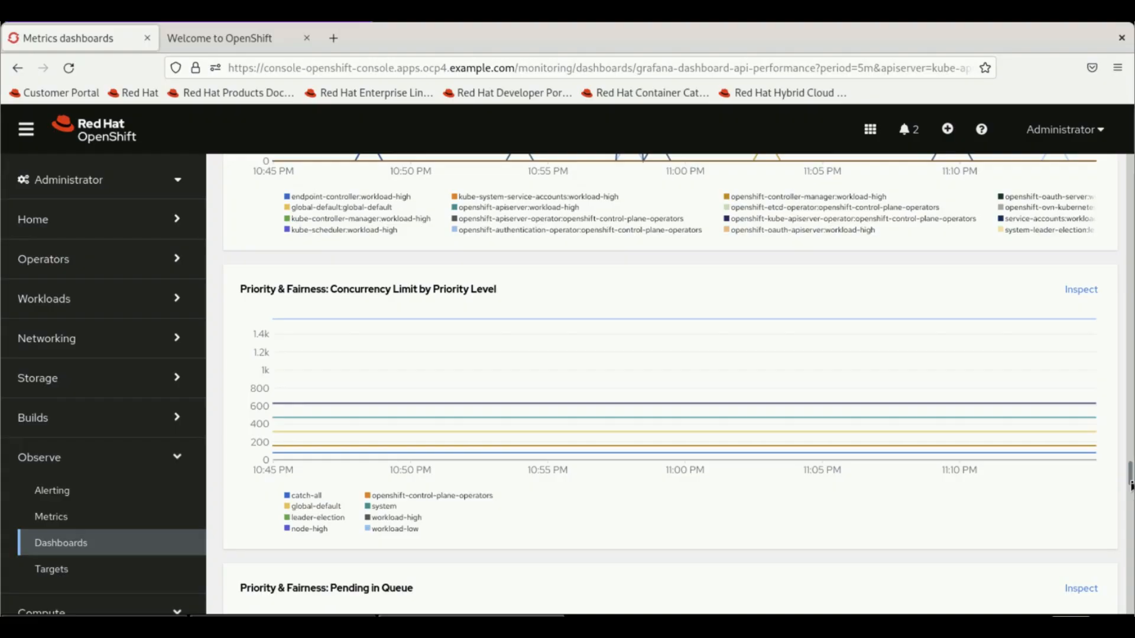
drag(1130, 486, 1132, 518)
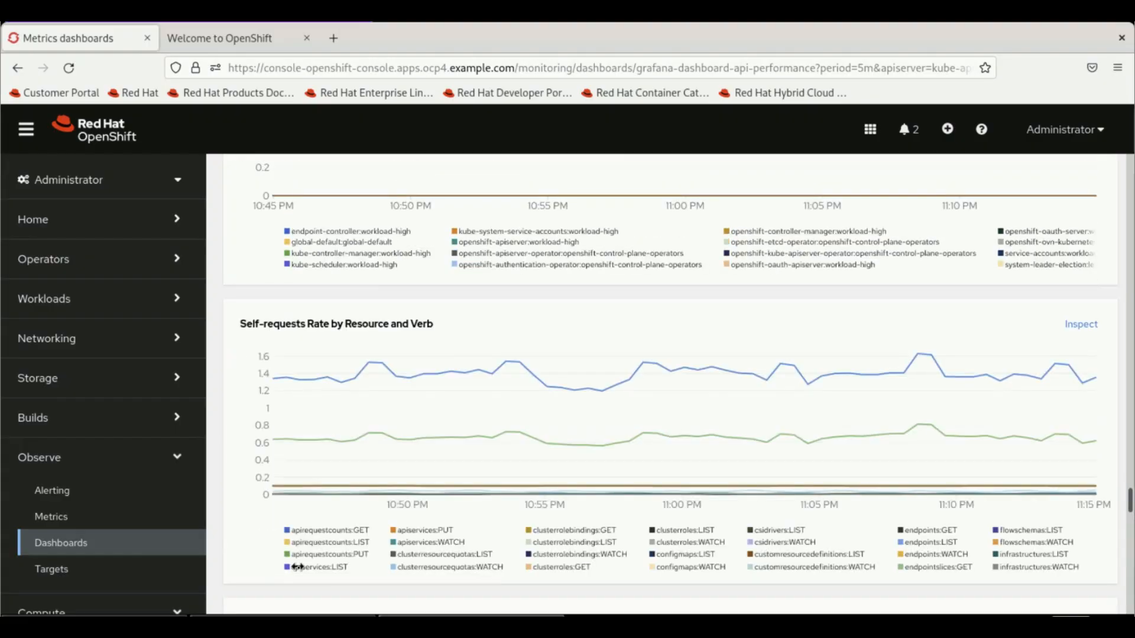
click(48, 220)
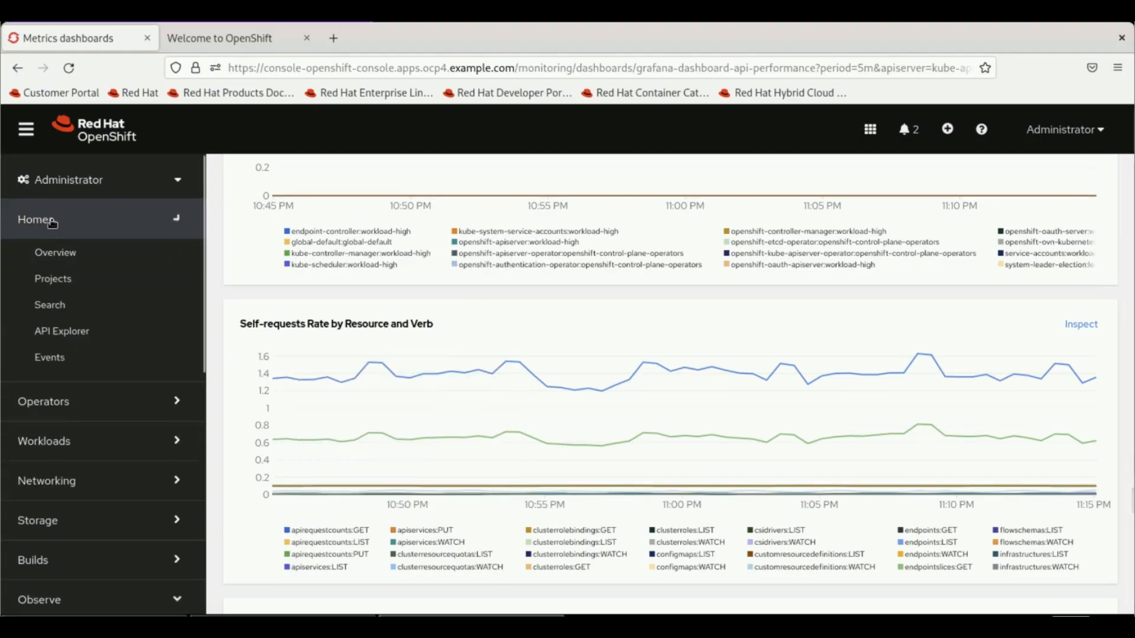
click(69, 365)
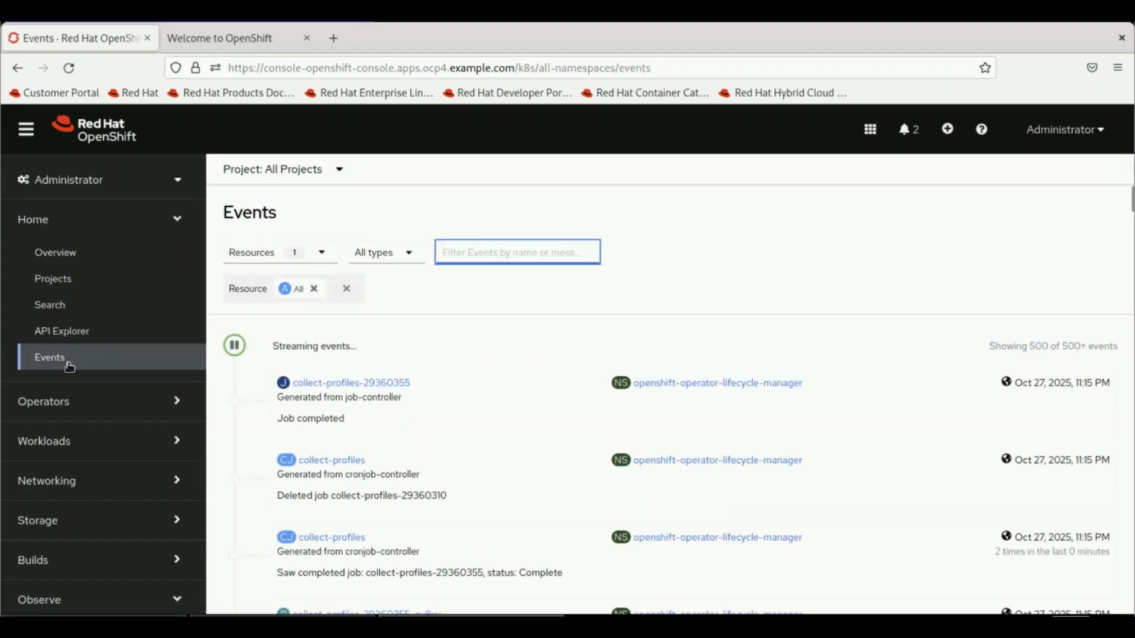